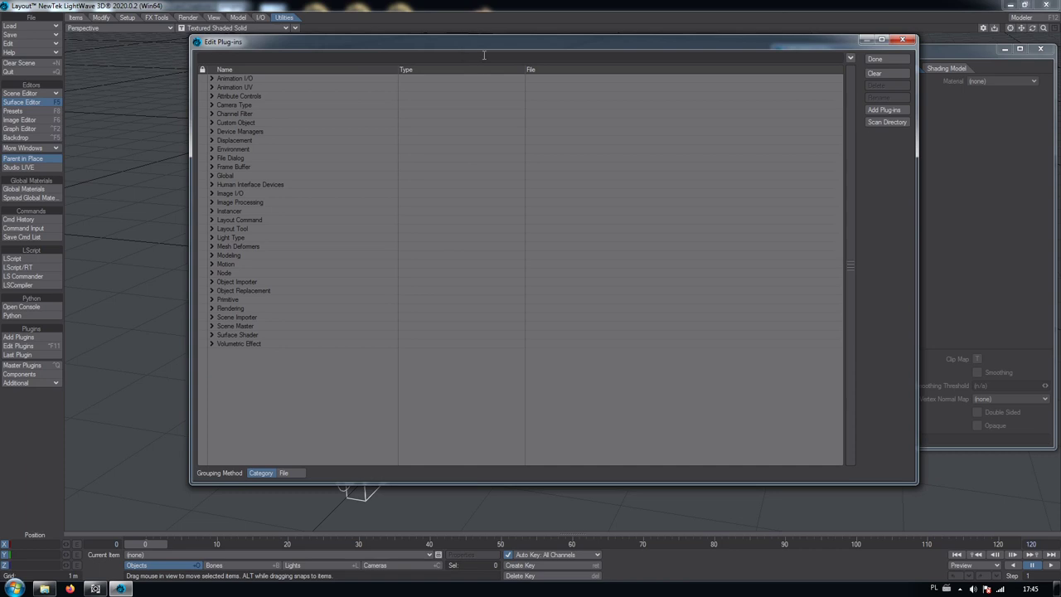
Search the plug-in list for "NodeL", look through the matching node plug-ins, and close the plug-in editor.
text(Node)
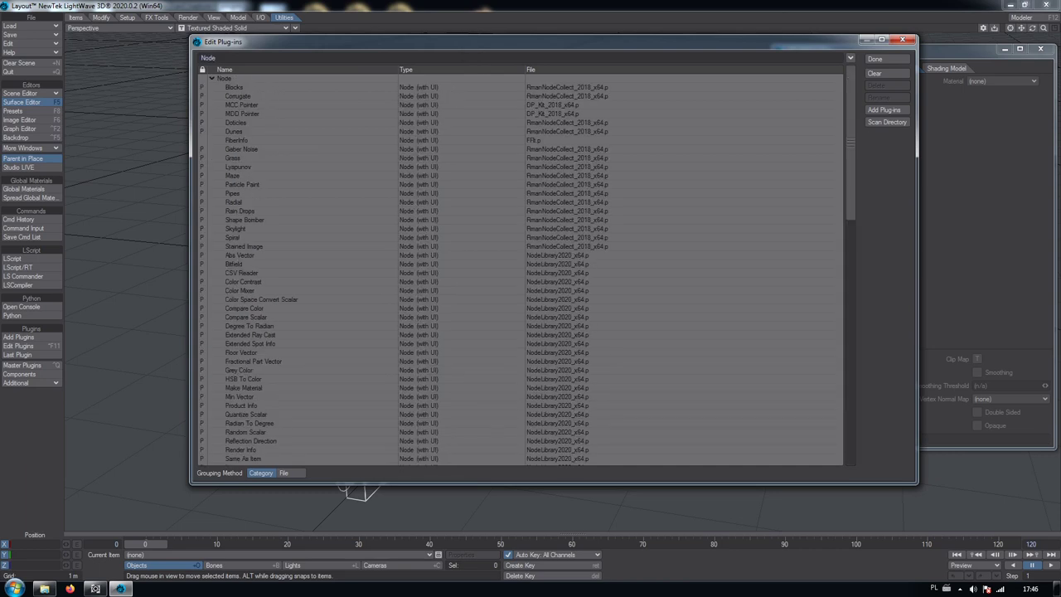
text(L)
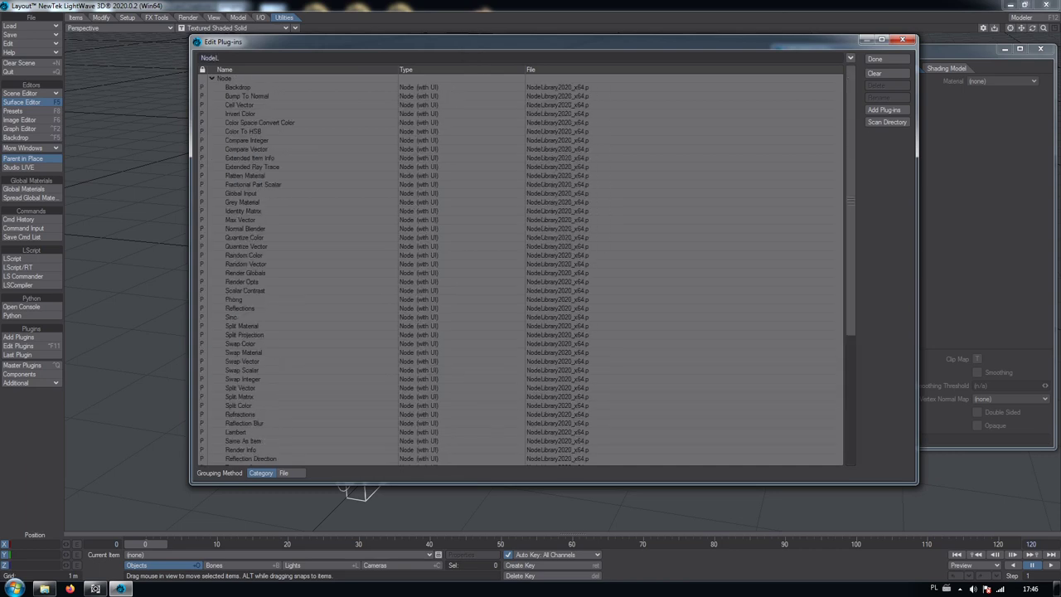
click(485, 229)
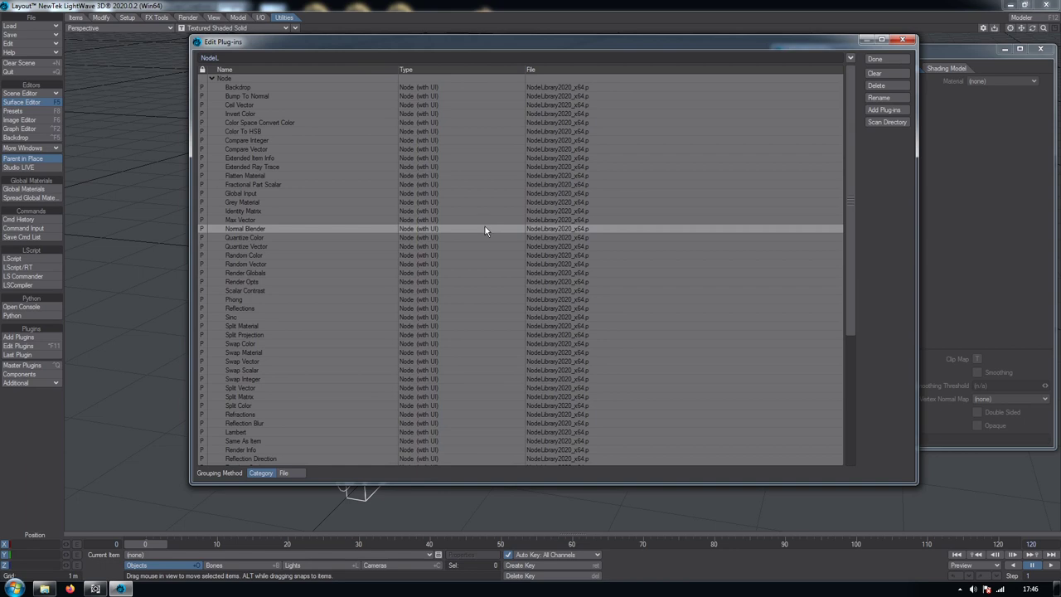
click(489, 274)
click(850, 429)
click(851, 124)
click(874, 58)
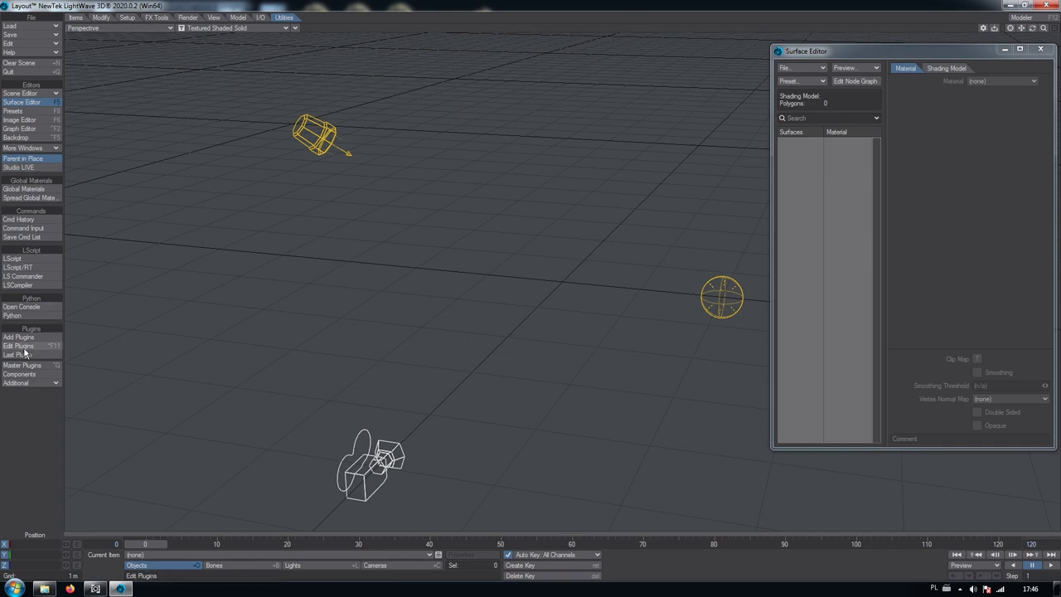
Create a sphere with 500 mm radii, 24 sides and 12 segments, and turn on smoothing for its surface.
click(238, 18)
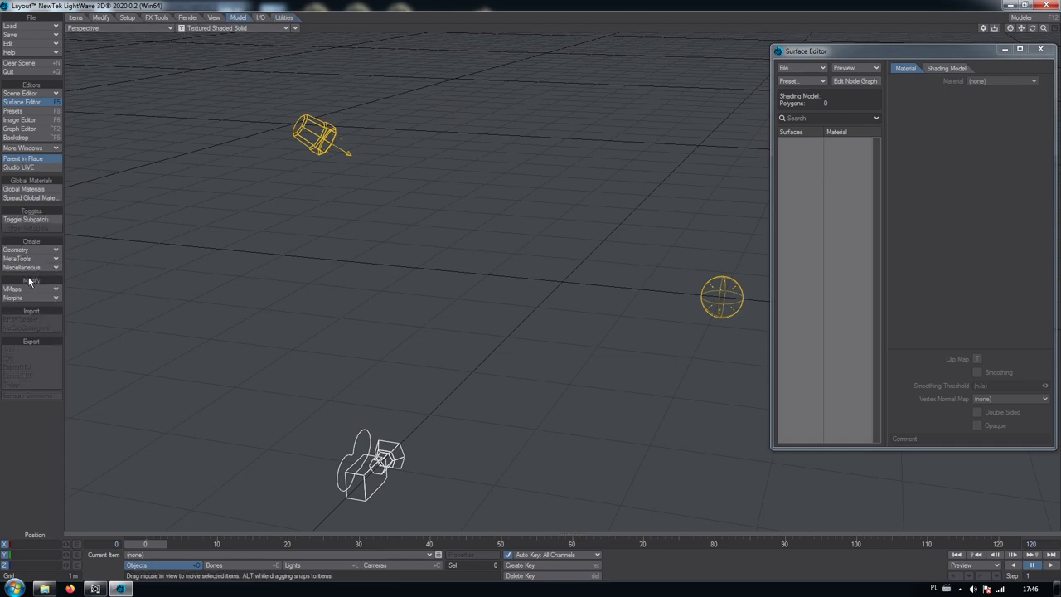
click(29, 250)
click(33, 265)
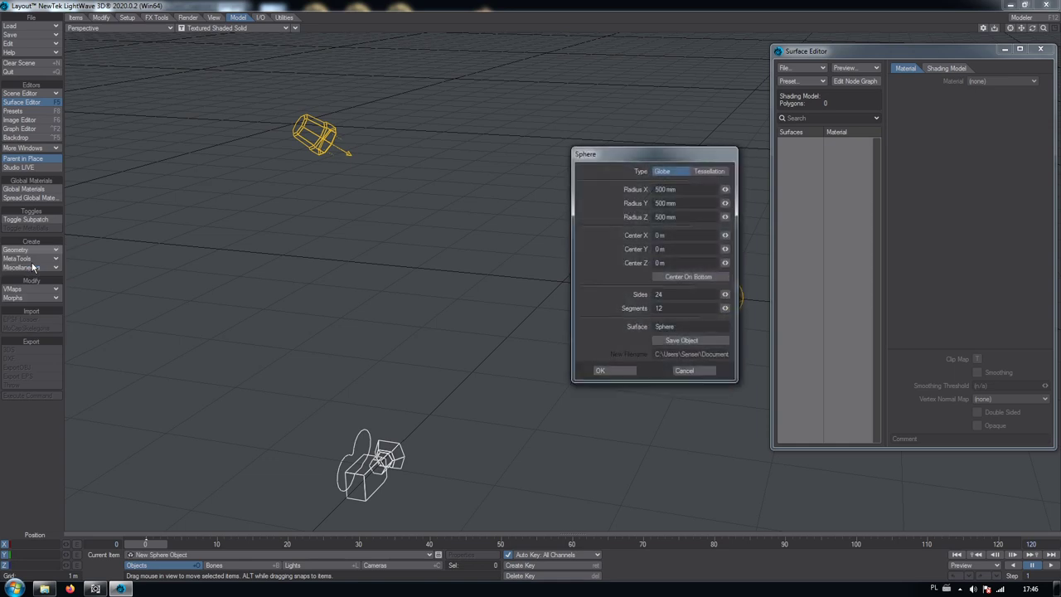
click(605, 370)
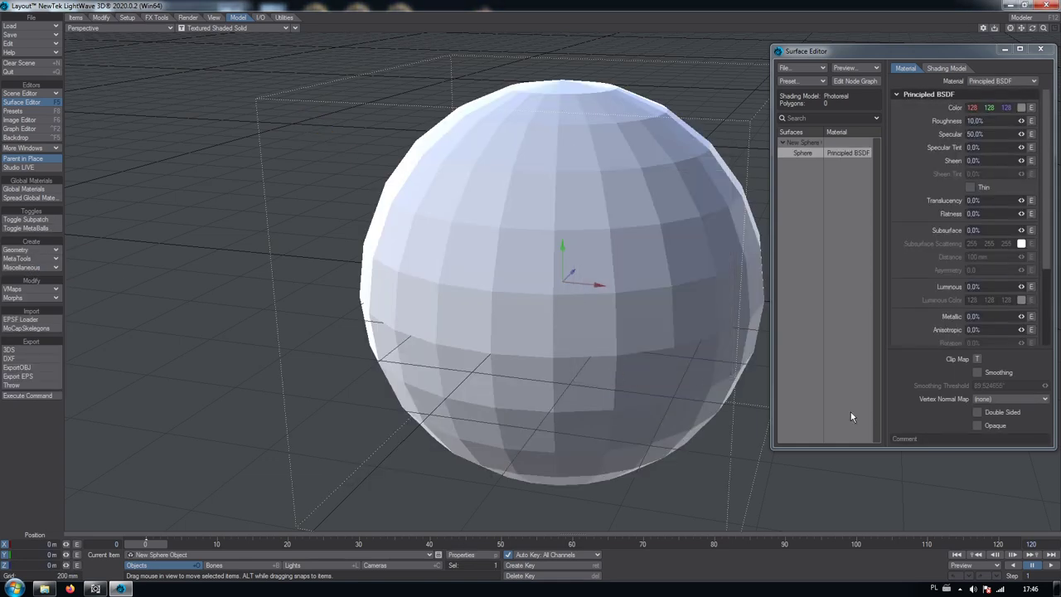
click(977, 373)
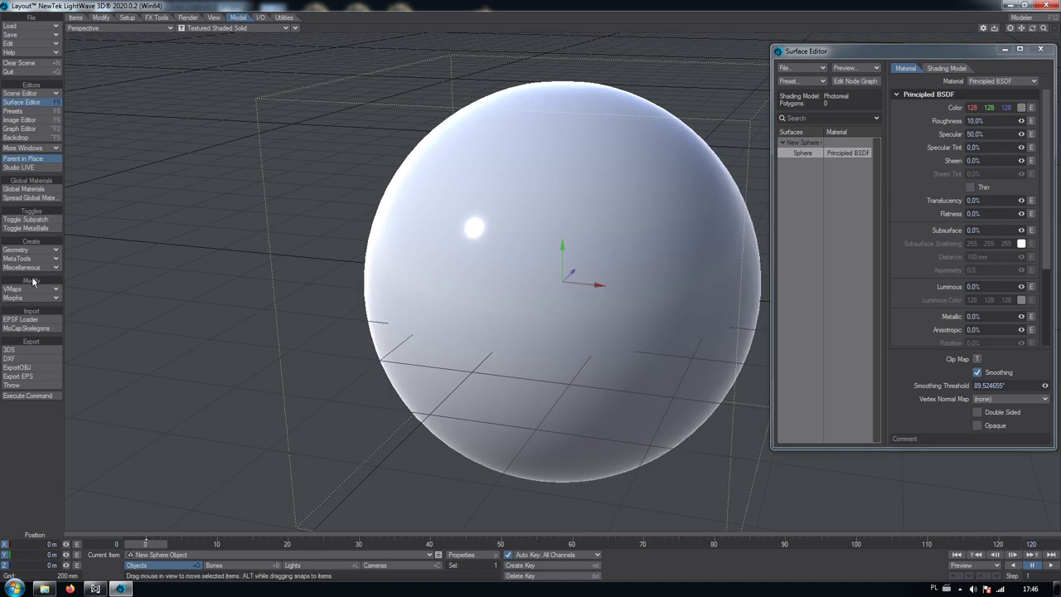
Save the sphere object as "New Sphere Object (1)" in the Objects folder.
drag(1044, 28, 978, 30)
click(34, 36)
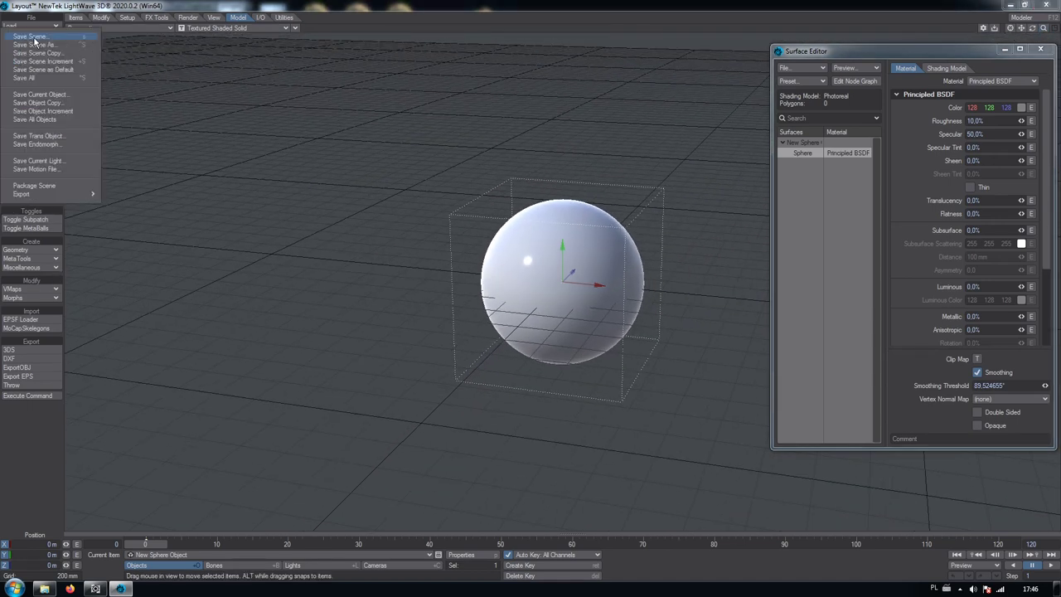
click(49, 98)
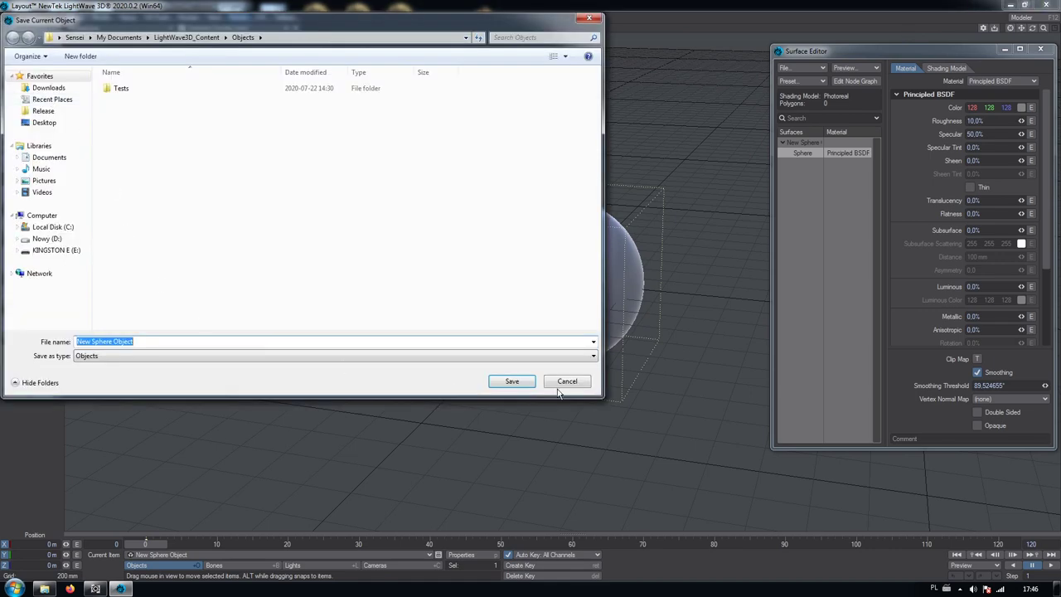
click(501, 341)
text((1))
key(Return)
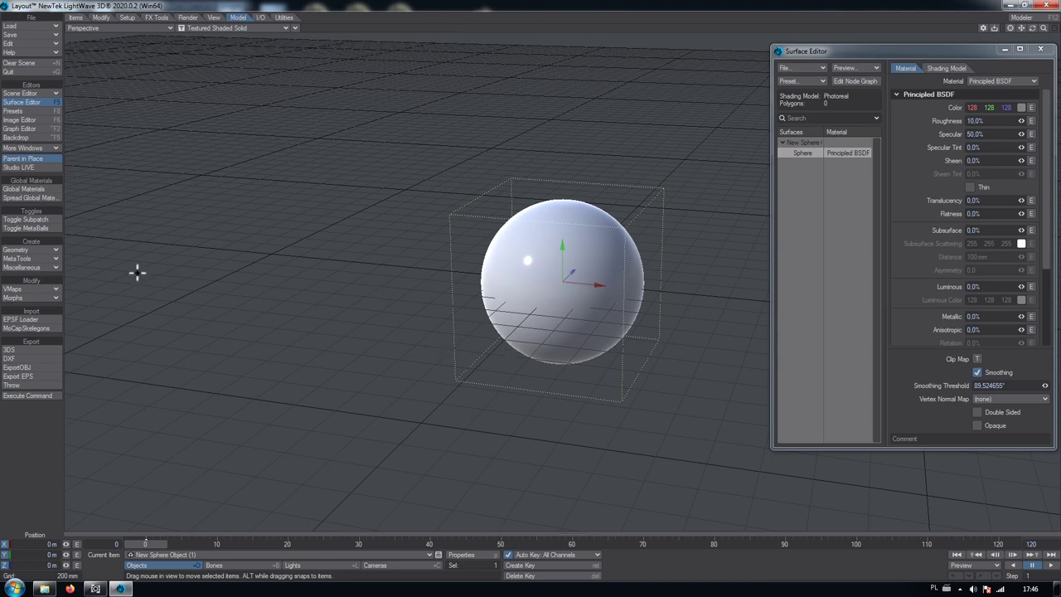
Create a cube with the default settings and move it beside the sphere to about X -1.73 m, Z 148 mm.
click(44, 249)
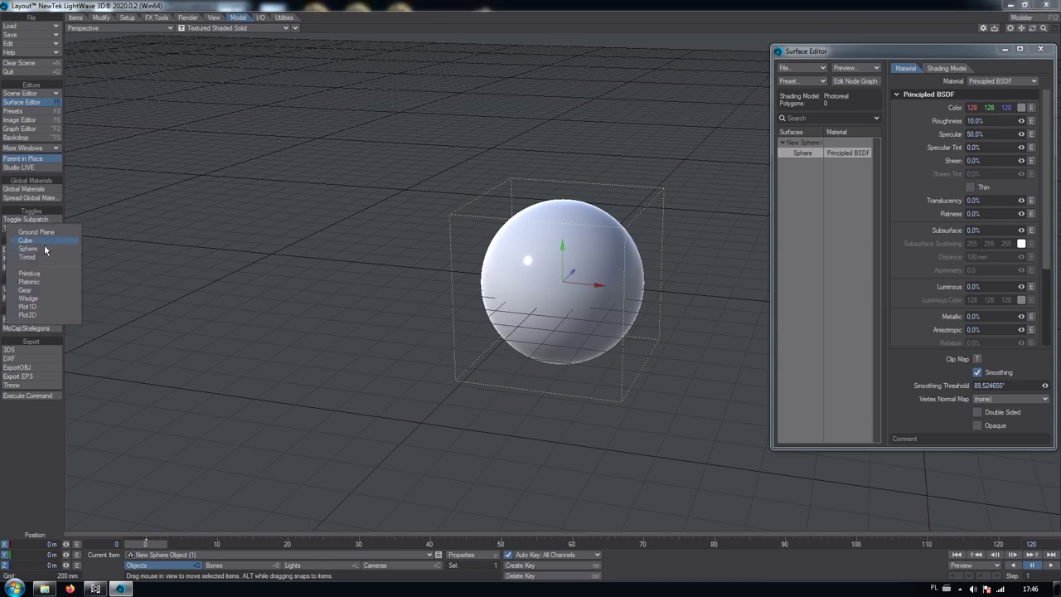
click(44, 240)
click(625, 370)
drag(620, 375, 386, 392)
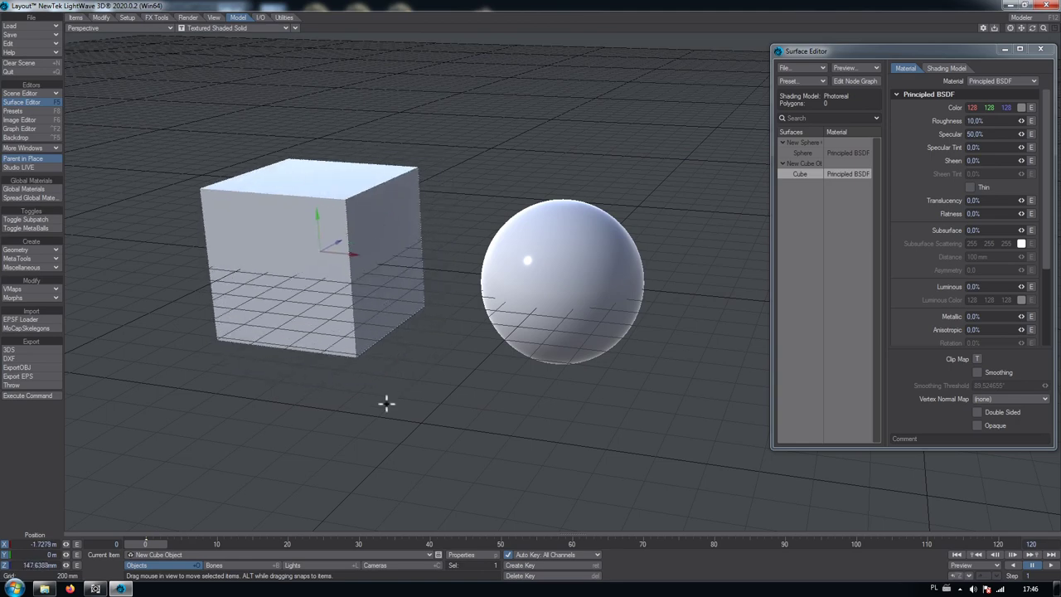
Save the cube object as "New Cube Object (2)" in the Objects folder.
click(32, 36)
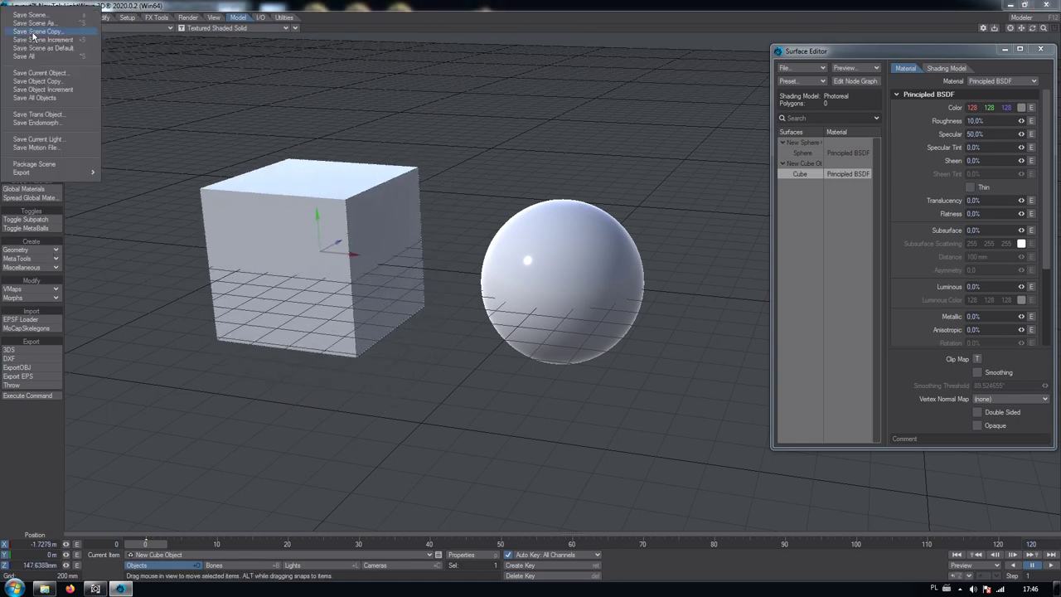
click(42, 72)
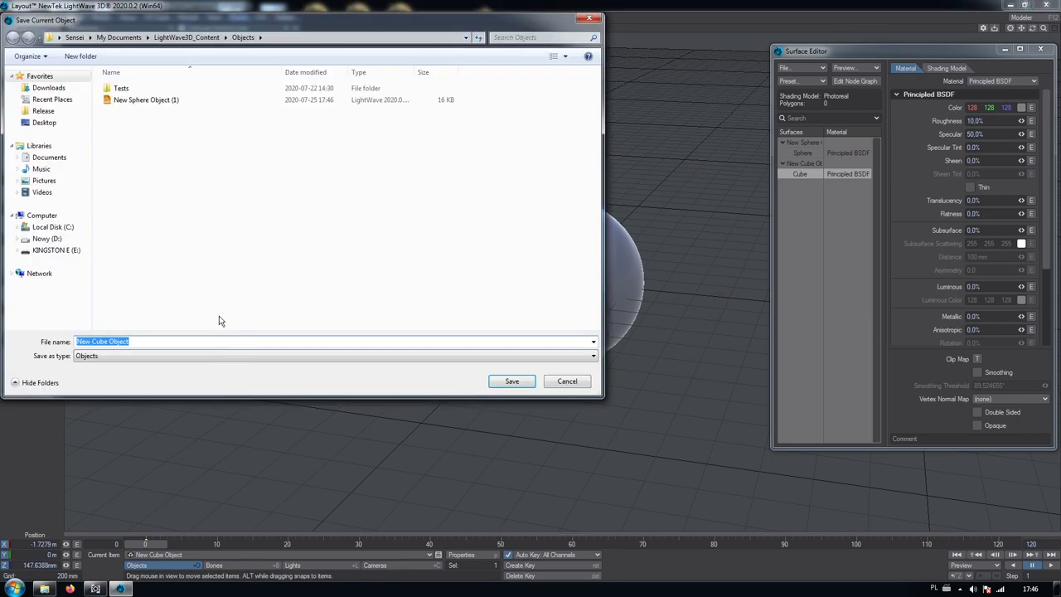
click(207, 341)
text((2))
key(Return)
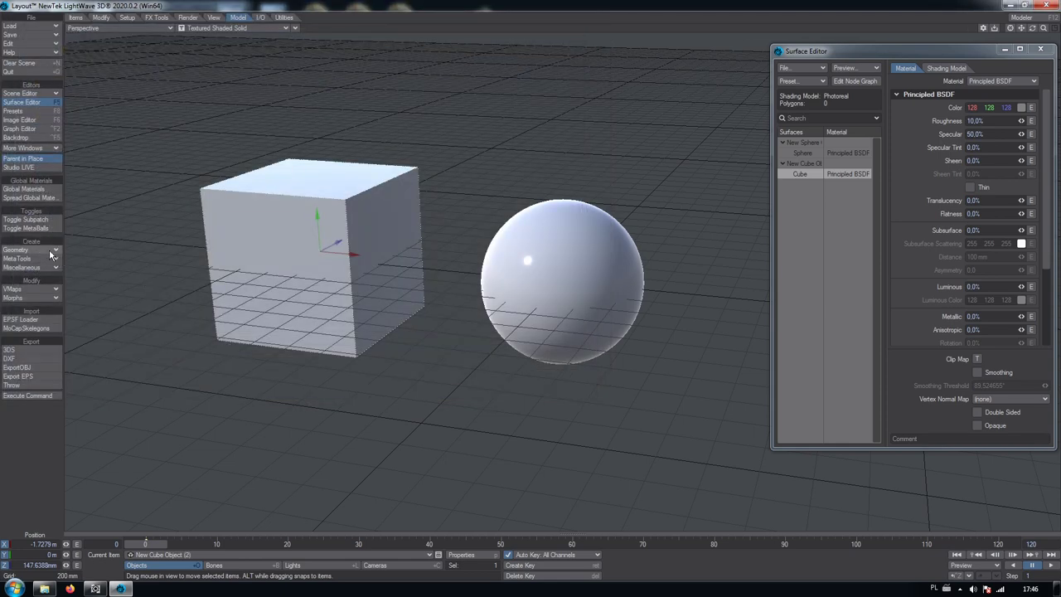
Create a Y-axis toroid with 32 sections, 16 sides and 1 m radius, and place it at about X 1.21 m, Z -5.52 m.
click(48, 253)
click(48, 265)
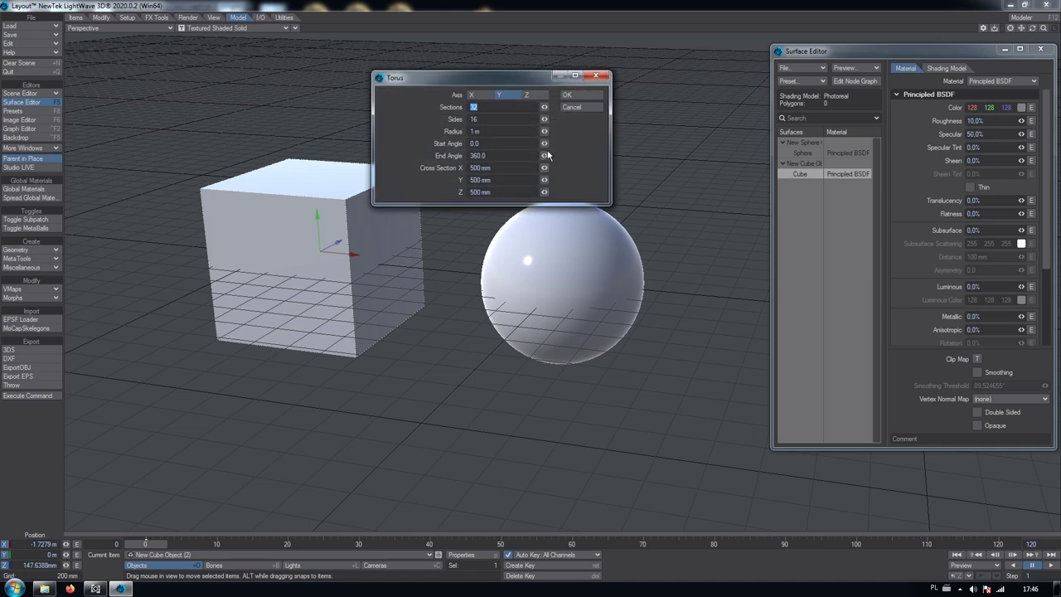
click(577, 95)
drag(571, 171, 557, 248)
drag(584, 355, 581, 352)
Move the cube to about X -2.04 m, Z -1.83 m, and turn on smoothing for the toroid's surface.
click(506, 274)
mouse_move(488, 283)
mouse_down()
mouse_move(466, 292)
mouse_move(474, 294)
mouse_up()
click(548, 354)
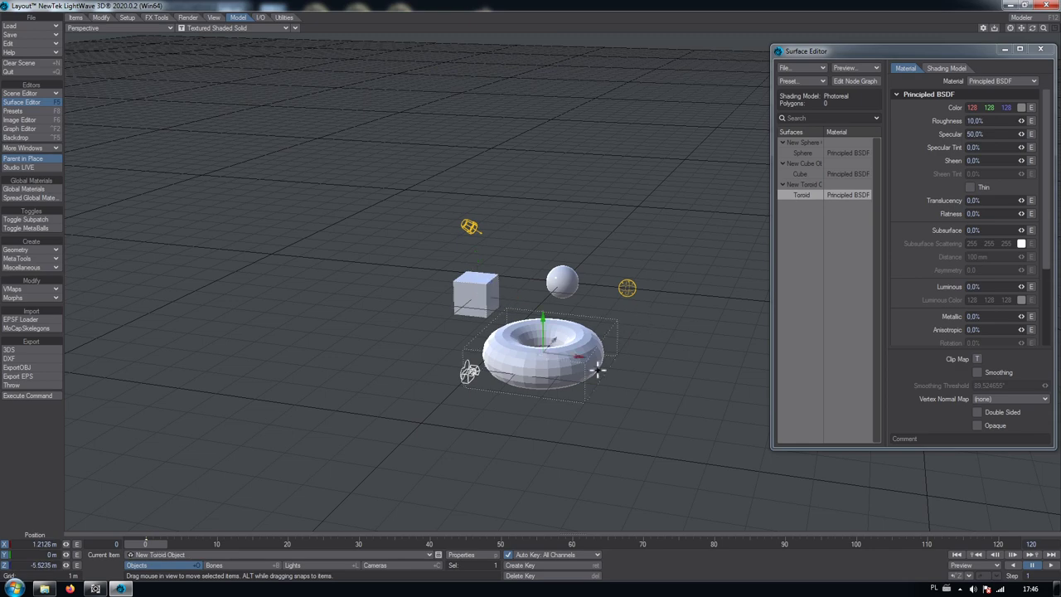
click(978, 373)
Fit the view to the cube and toroid, and switch to a two-viewport layout with Perspective and Top views.
shift+click(483, 289)
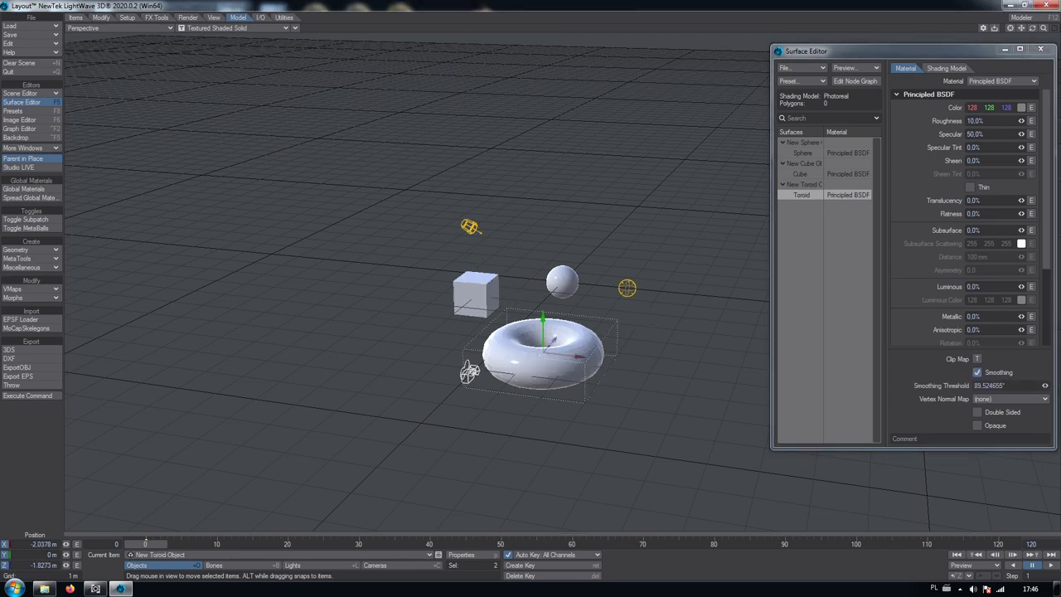
key(shift+a)
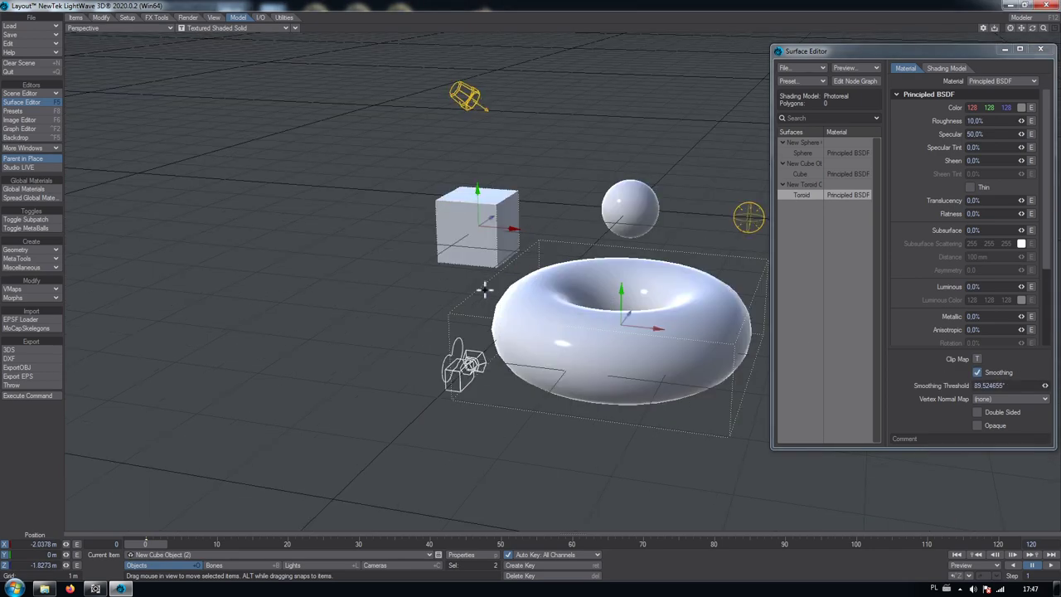
key(F3)
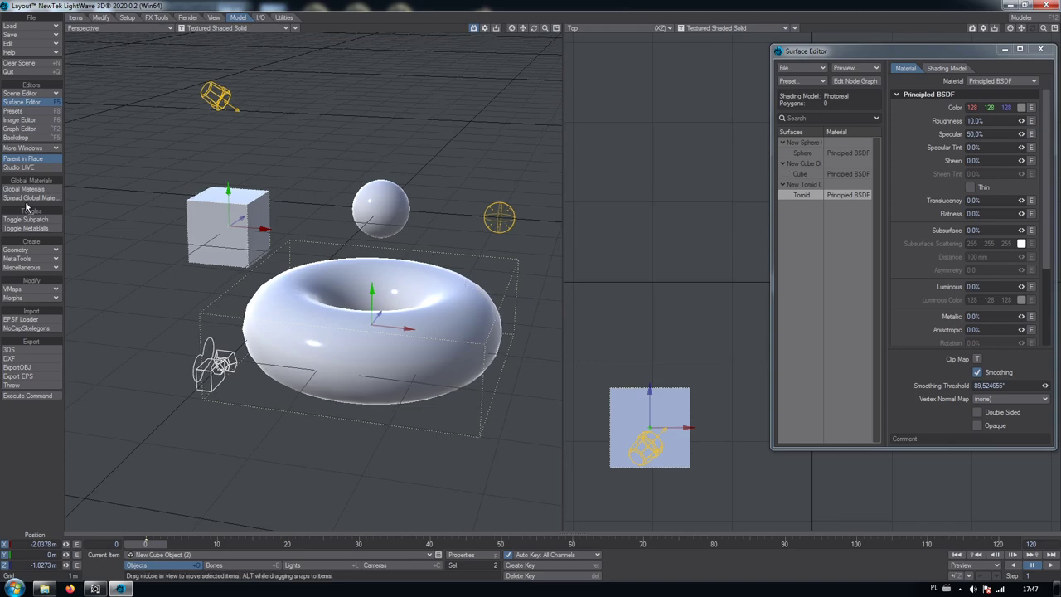
Save the toroid object as "New Toroid Object (3)" in the Objects folder.
click(29, 33)
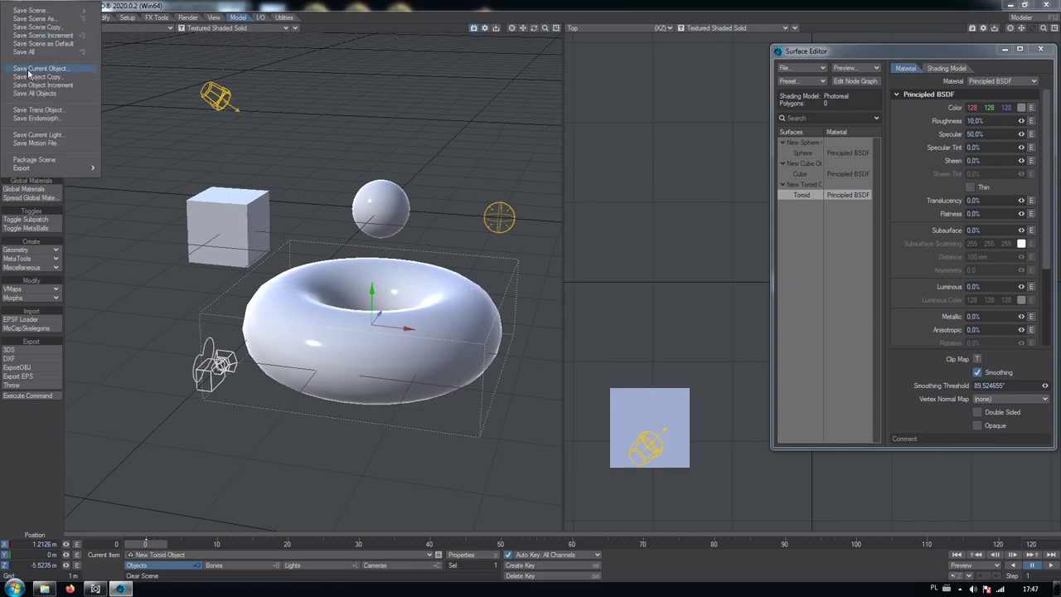
click(37, 69)
click(168, 341)
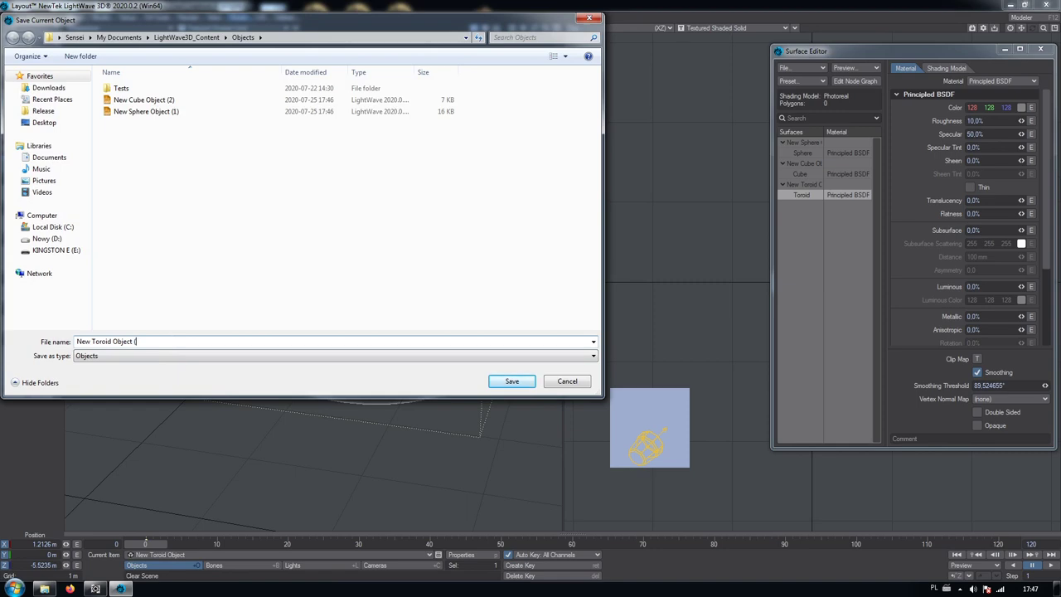
text((3))
key(Return)
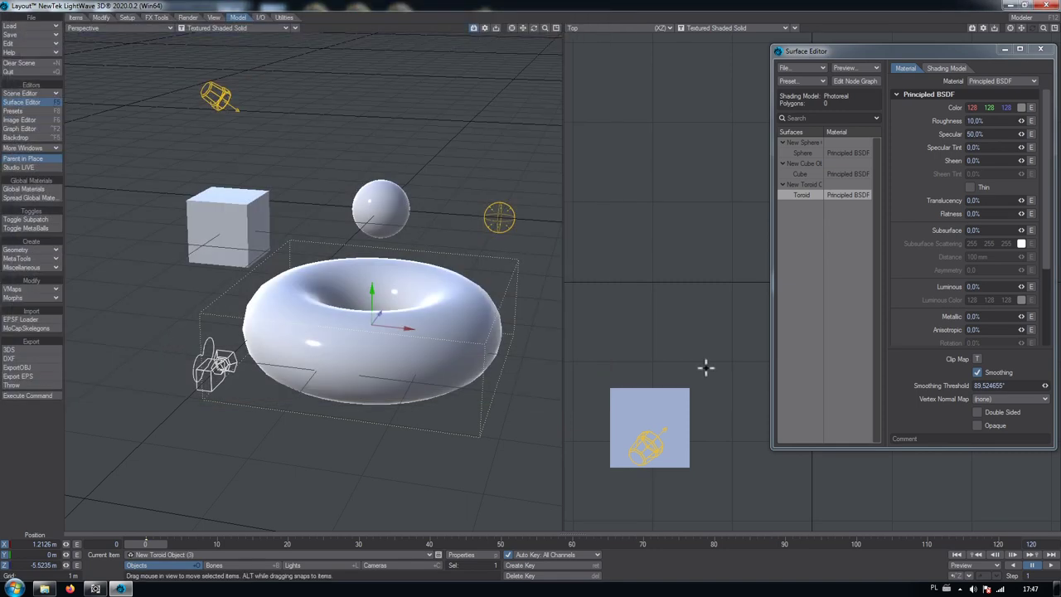
In the Sphere surface's node graph, add an Extended Item Info node and connect the Input node's Item ID to its Item input.
double_click(817, 151)
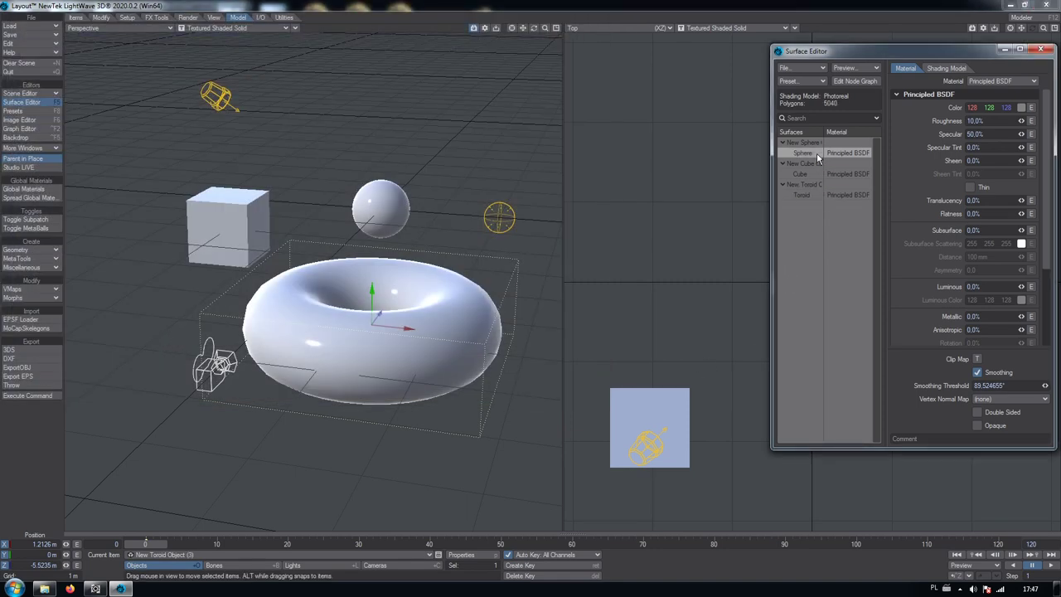
drag(857, 254, 920, 353)
click(622, 88)
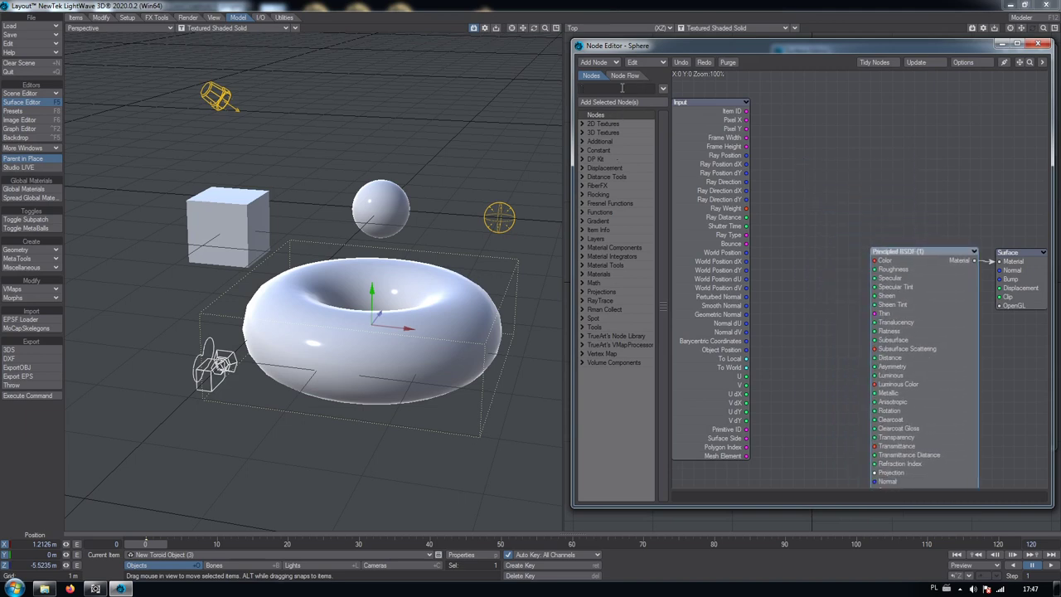
text(extend)
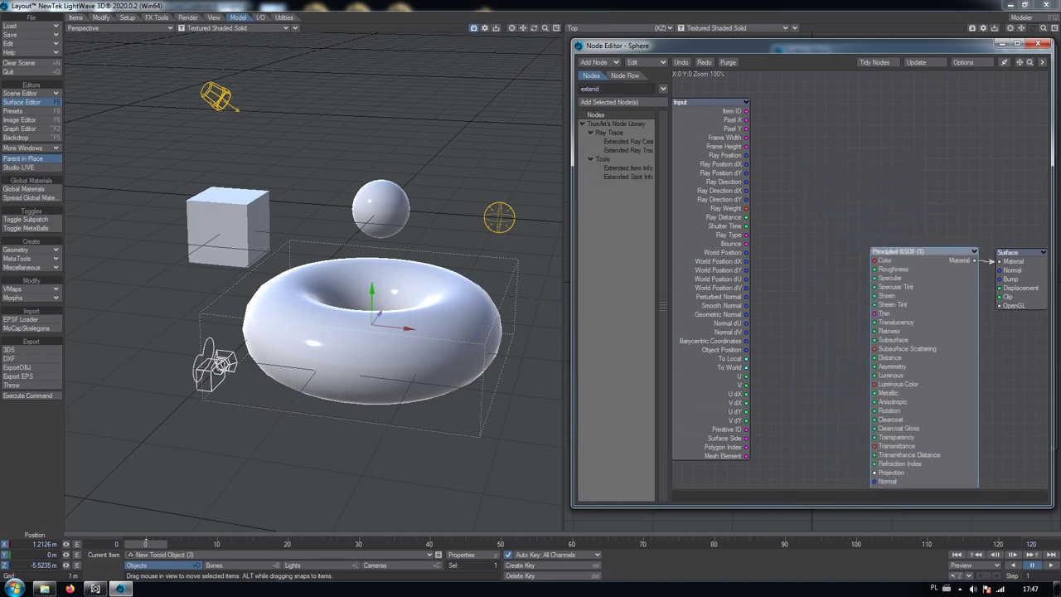
double_click(630, 168)
drag(848, 235, 818, 170)
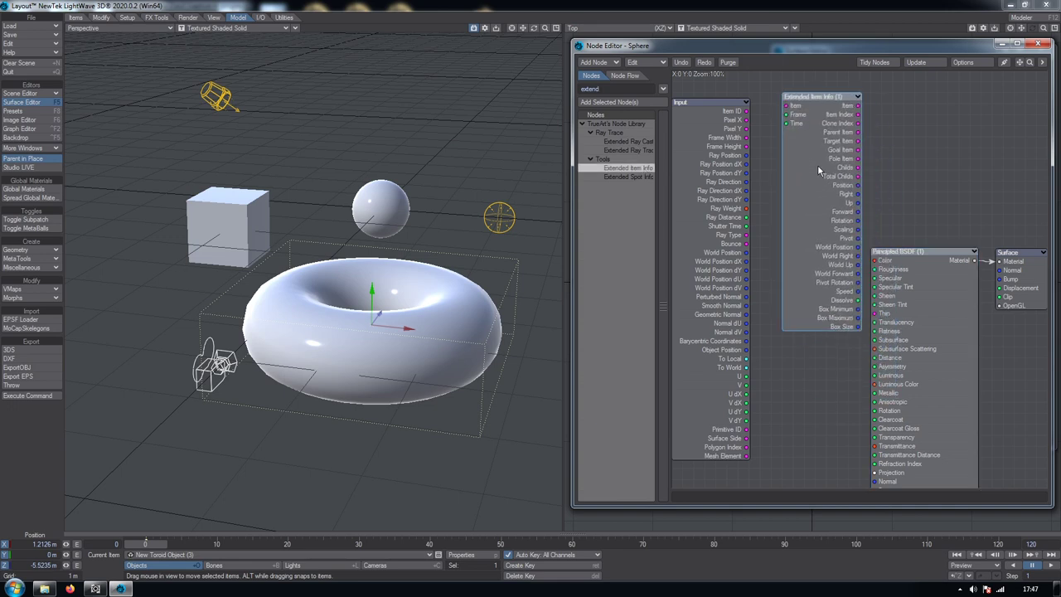
drag(748, 112, 809, 132)
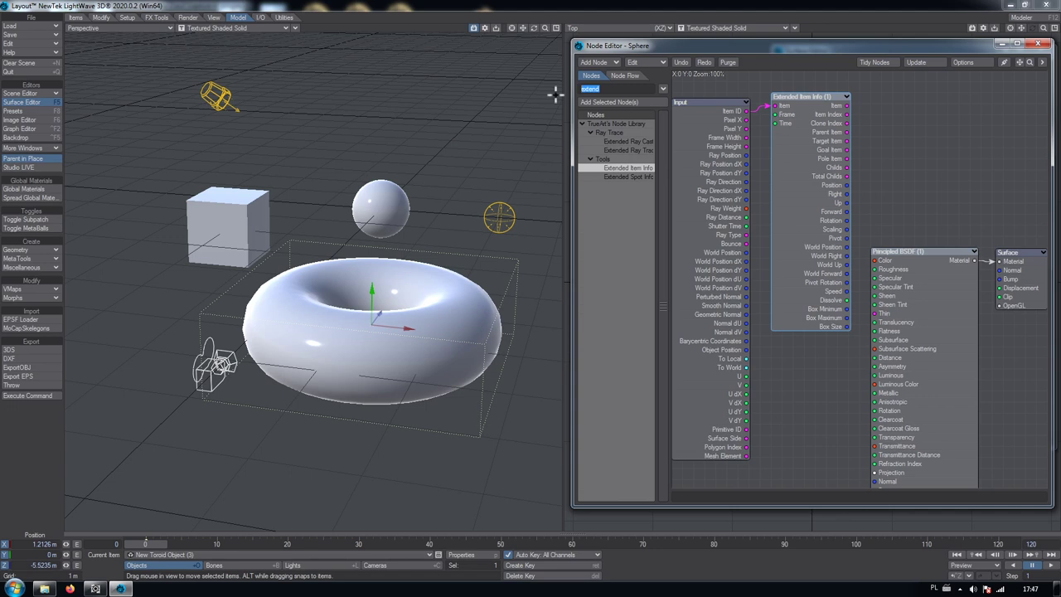
Route the Clone Index output through a new Gradient node into the Principled BSDF Color, and start the VPR preview.
text(grad)
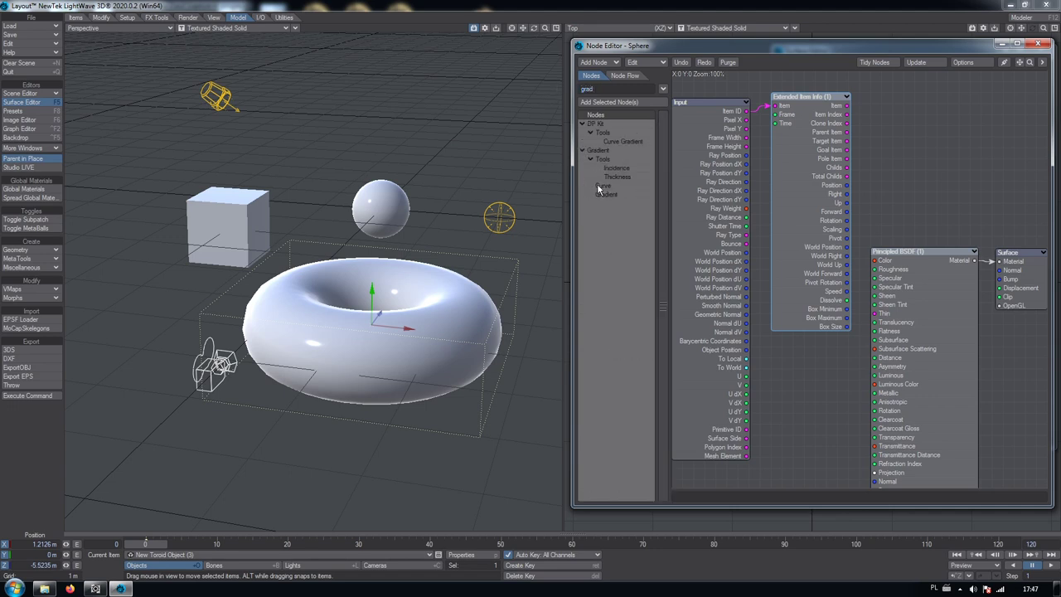
double_click(608, 194)
drag(910, 254, 930, 111)
mouse_move(846, 124)
mouse_down()
mouse_move(870, 159)
mouse_move(902, 157)
mouse_move(897, 150)
mouse_move(974, 161)
mouse_move(874, 260)
mouse_up()
key(ctrl+F9)
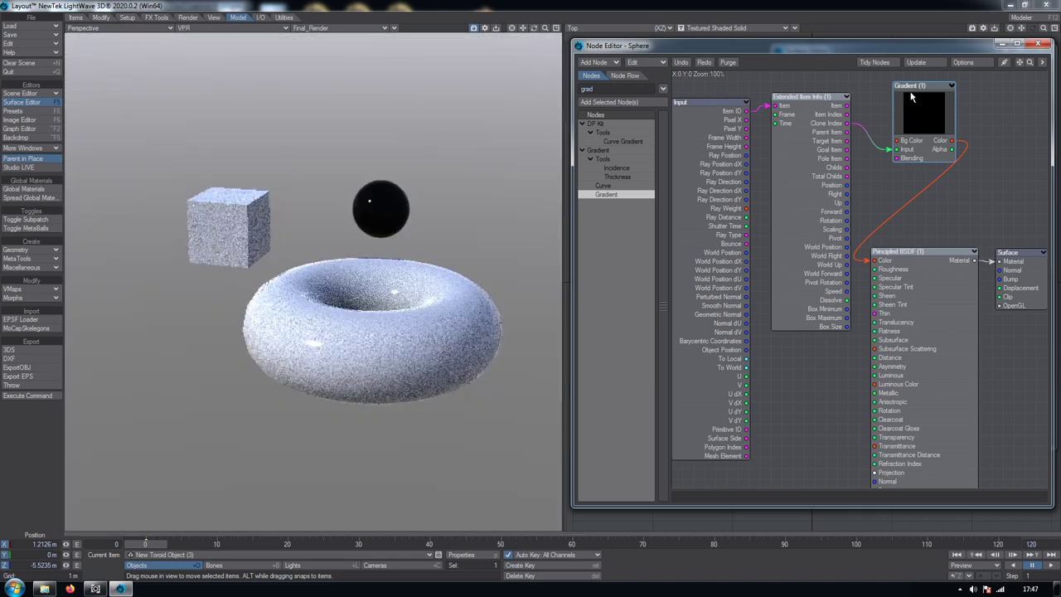
Set the gradient's first key position to 1.0 and the gradient's end value to 3.
double_click(911, 97)
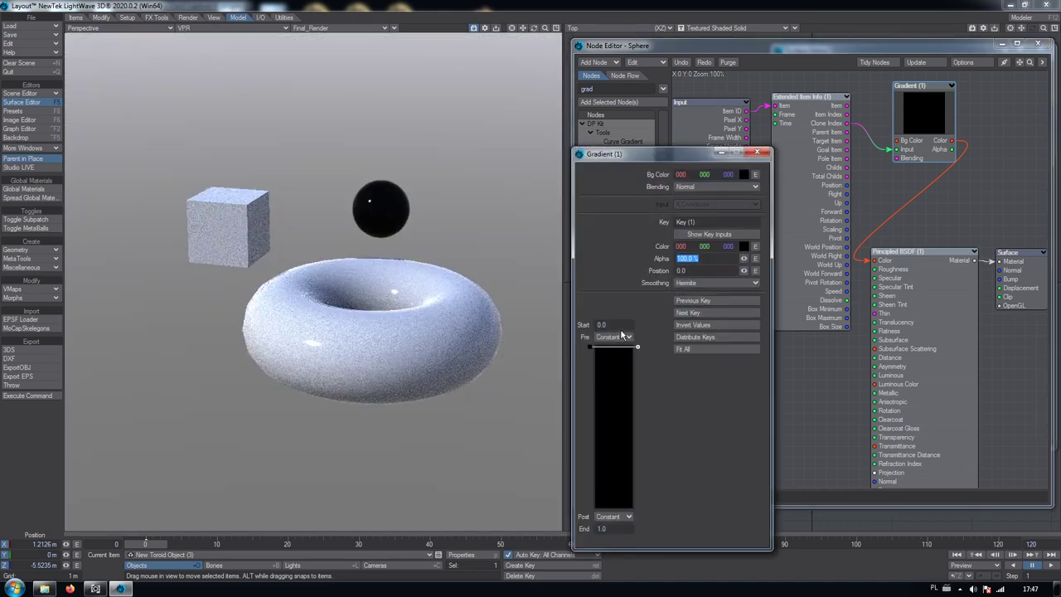
click(693, 270)
key(Return)
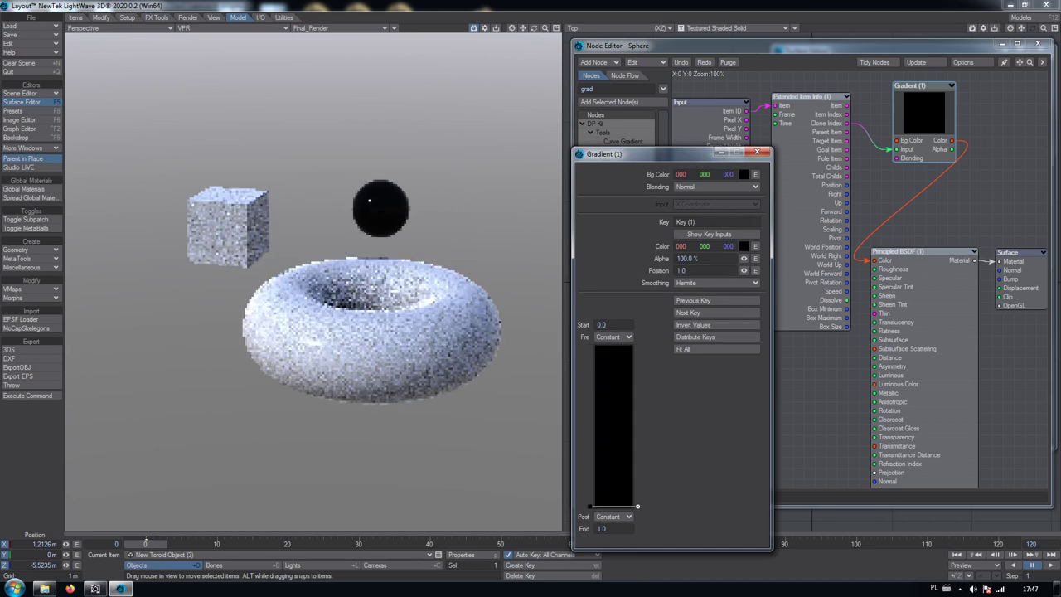
drag(615, 528, 573, 533)
text(3)
key(Return)
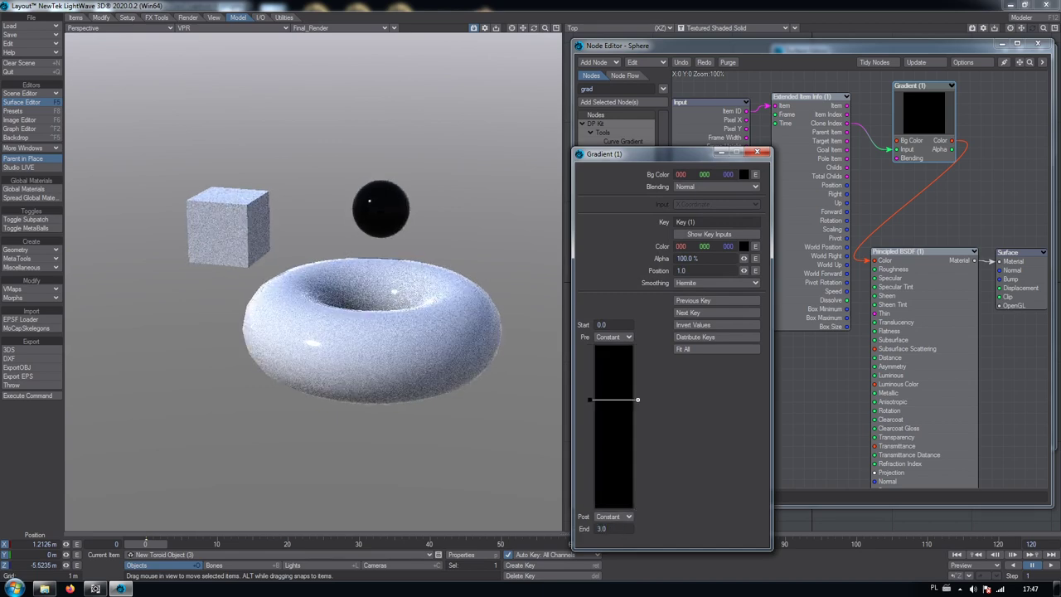
Add a second gradient key at position 3 and fit the gradient range to all keys.
click(604, 505)
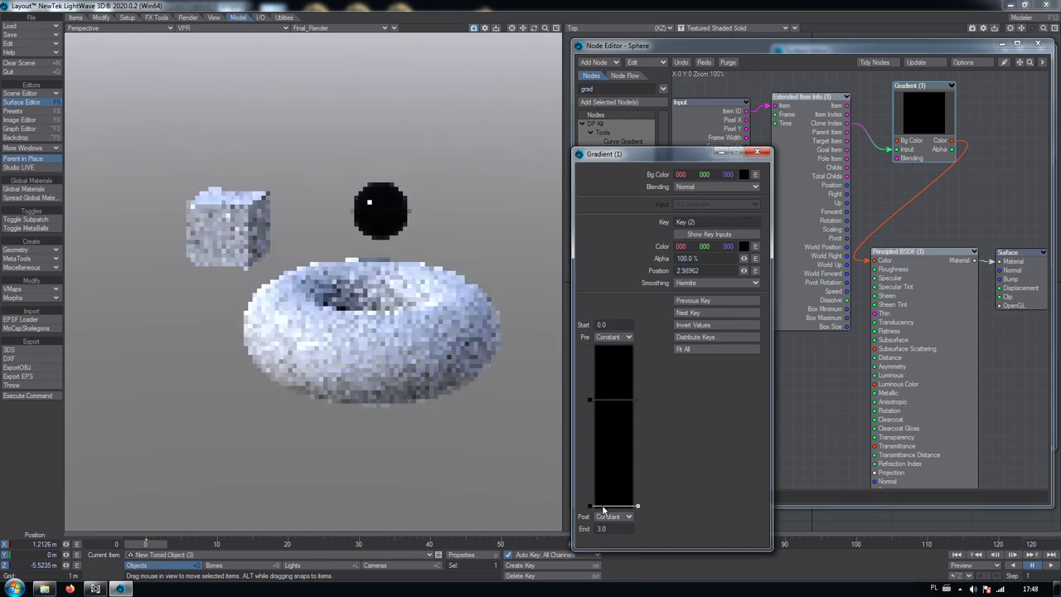
click(693, 270)
text(3)
key(Return)
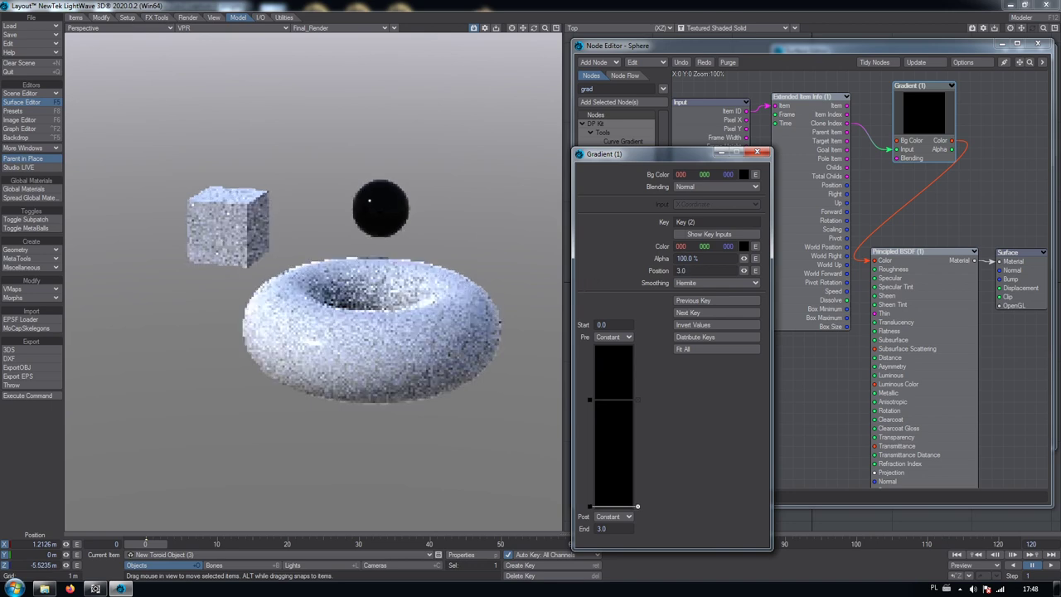
click(685, 349)
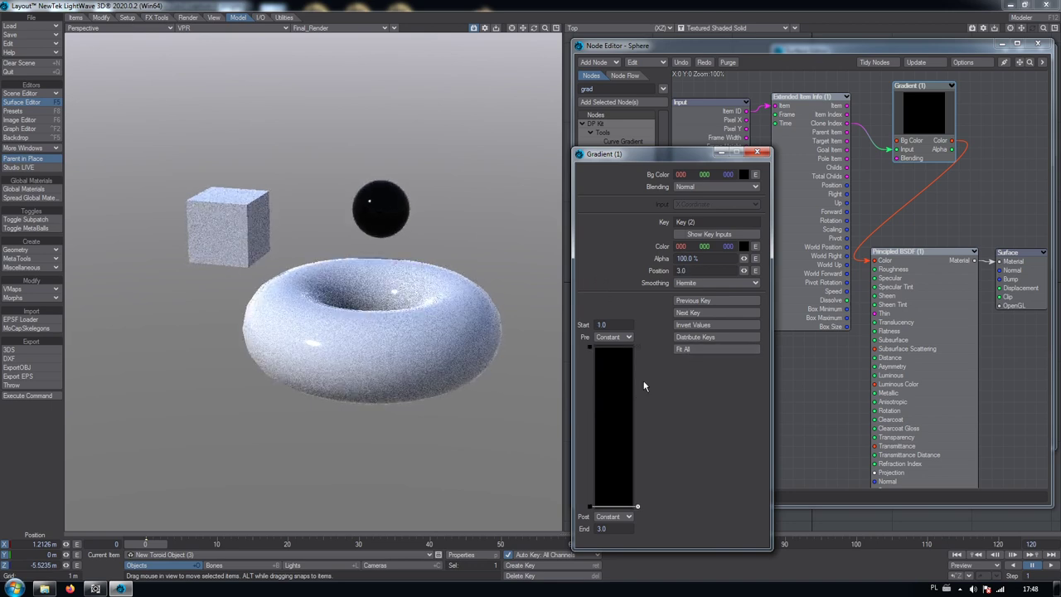
Color the gradient's first key red and add a yellow middle key at position 2.
click(693, 300)
drag(684, 248, 795, 249)
click(615, 418)
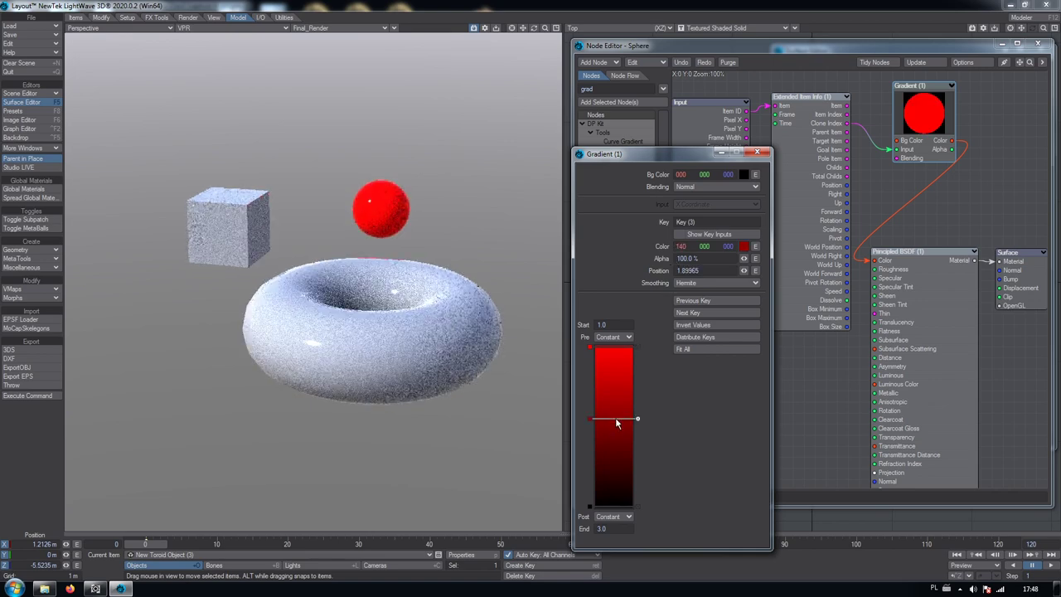
drag(707, 271, 587, 268)
text(2)
key(Return)
drag(684, 246, 808, 249)
Set the key at position 3 to green (0, 255, 0) and close the gradient settings and the Sphere's node graph.
click(700, 314)
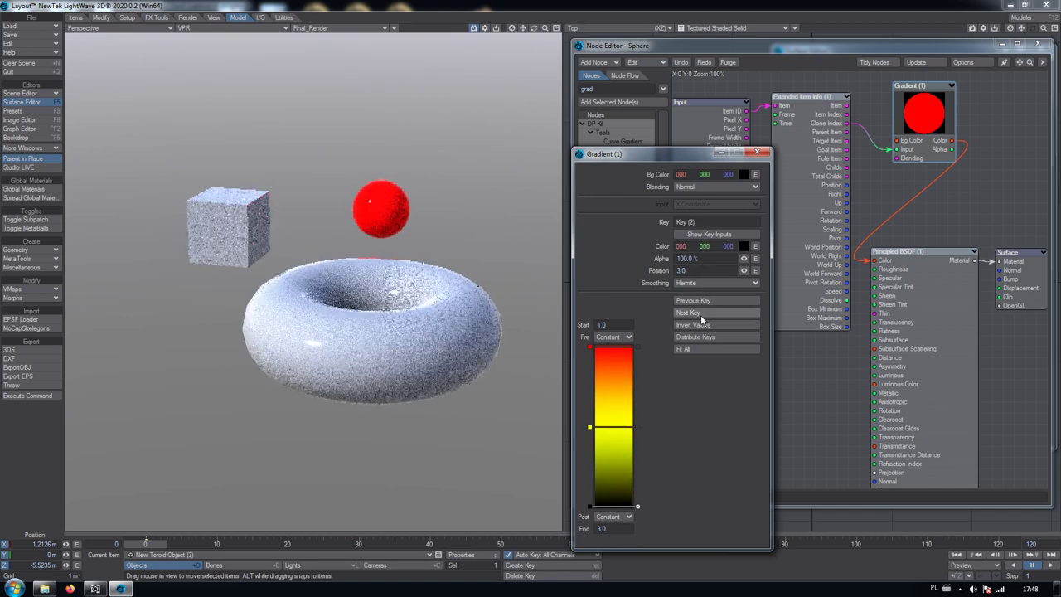
drag(710, 249, 808, 249)
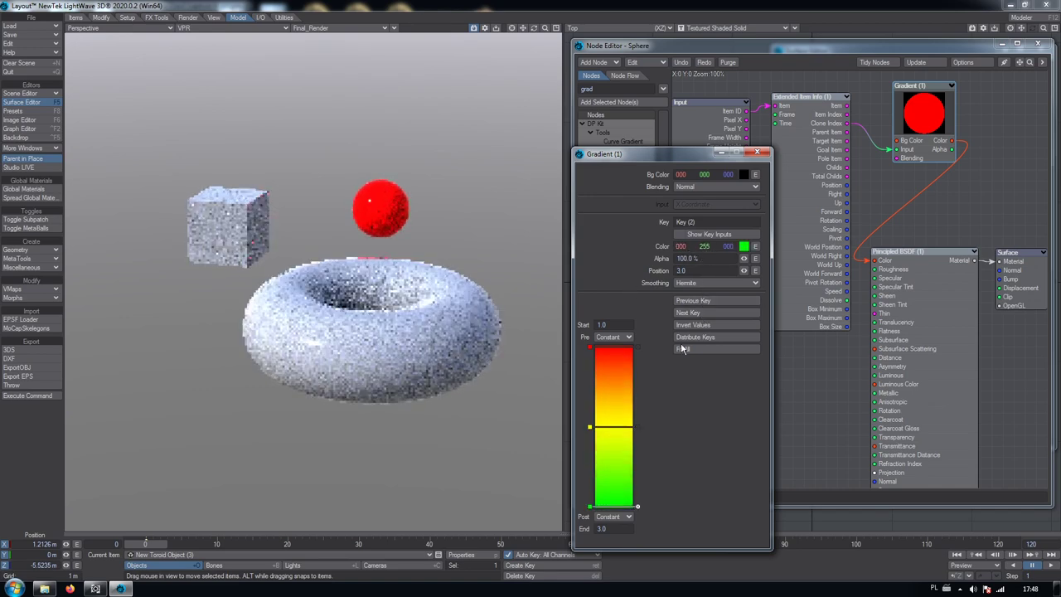
click(756, 155)
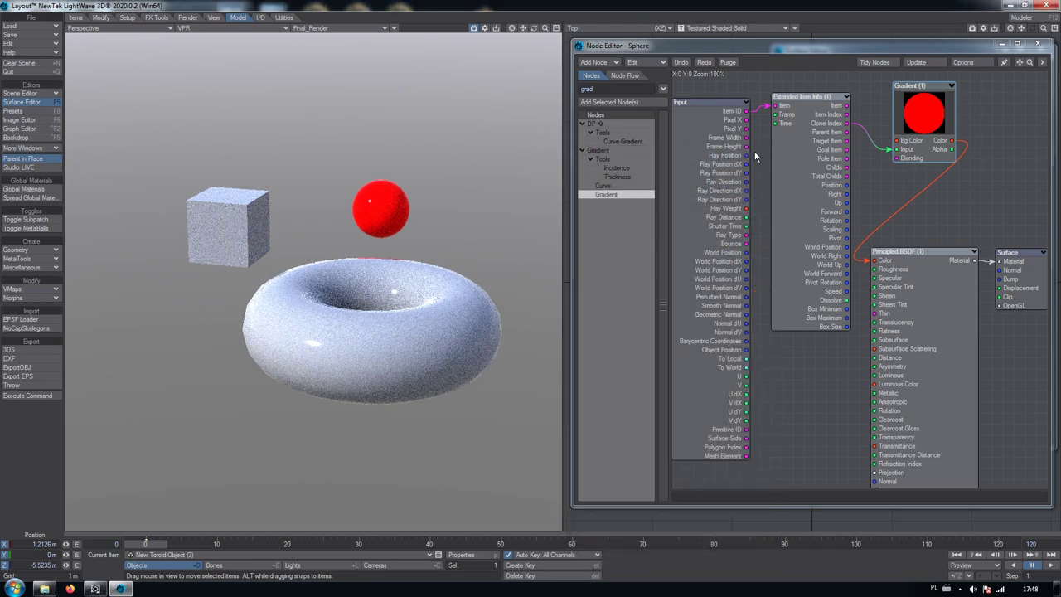
click(1037, 43)
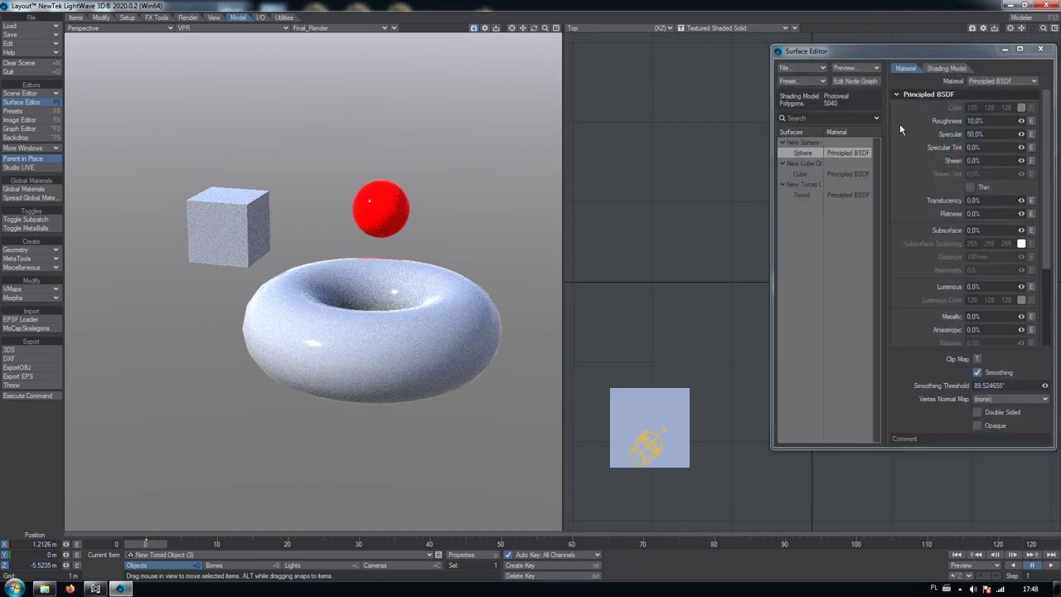
Copy the Sphere surface and paste it onto the Cube and Toroid surfaces.
click(833, 151)
right_click(829, 153)
click(828, 153)
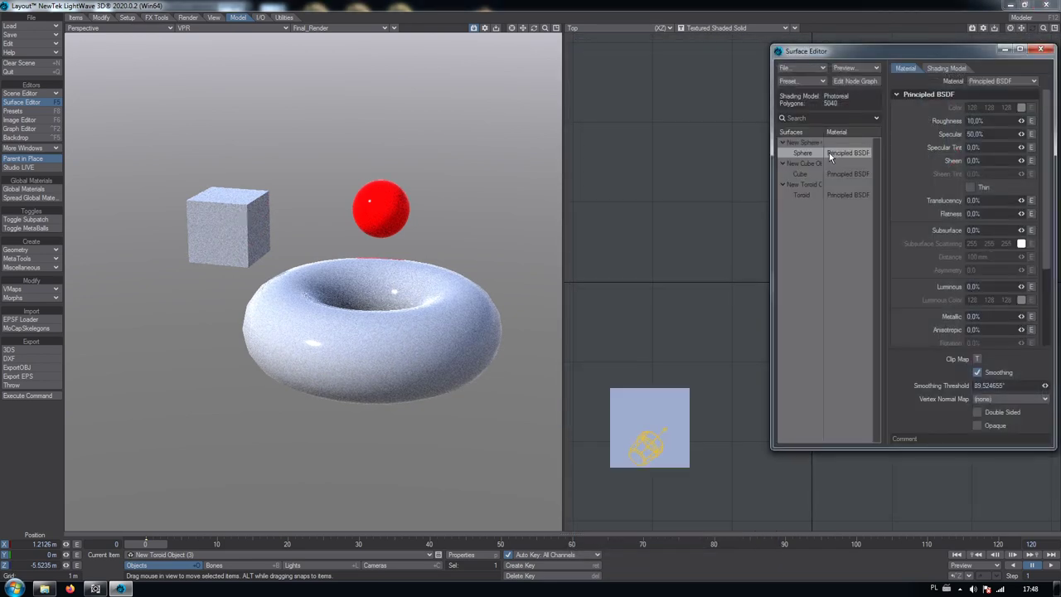
right_click(819, 172)
click(817, 180)
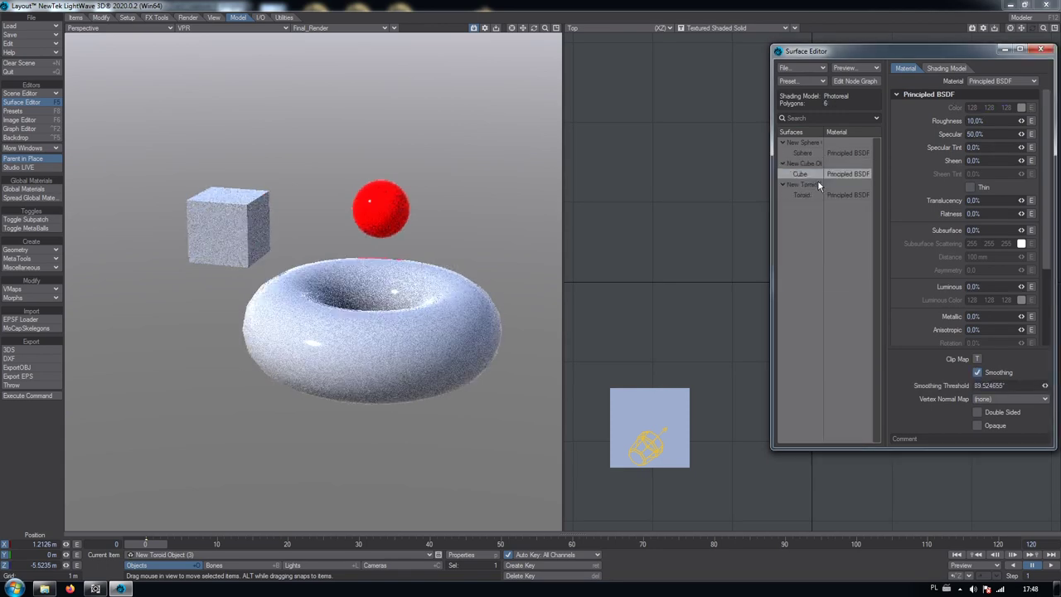
click(809, 196)
right_click(809, 197)
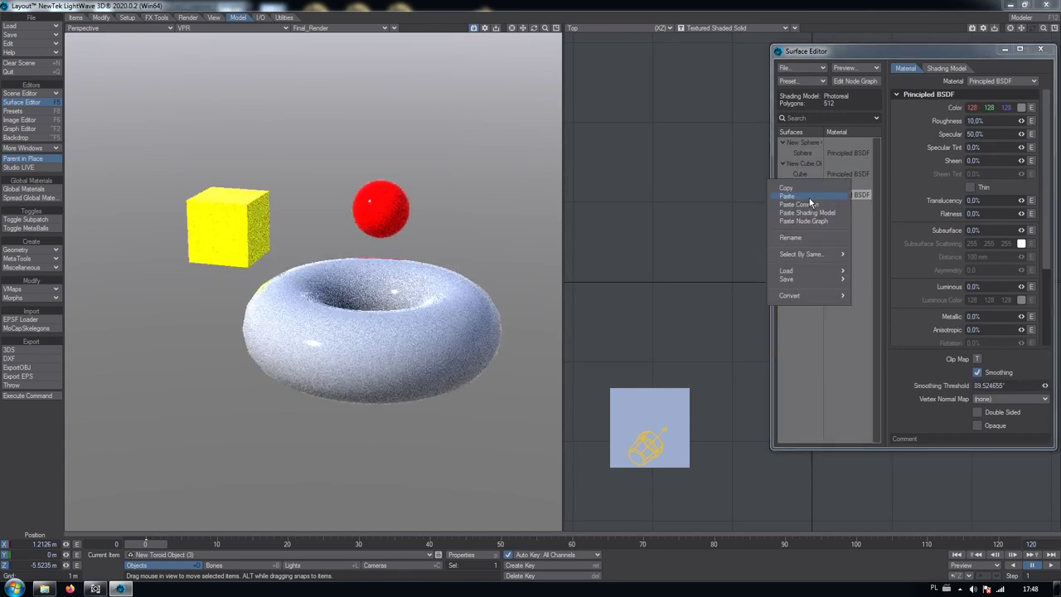
click(811, 203)
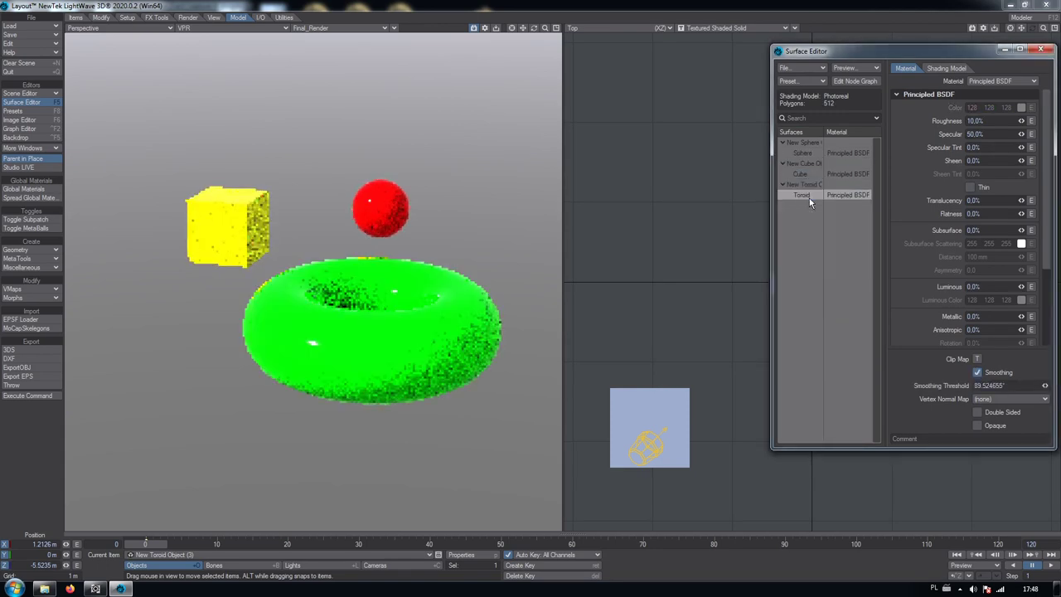
Examine the order of the scene's objects in the item list, selecting New Cube Object (2) and New Toroid Object (3).
click(437, 554)
click(513, 257)
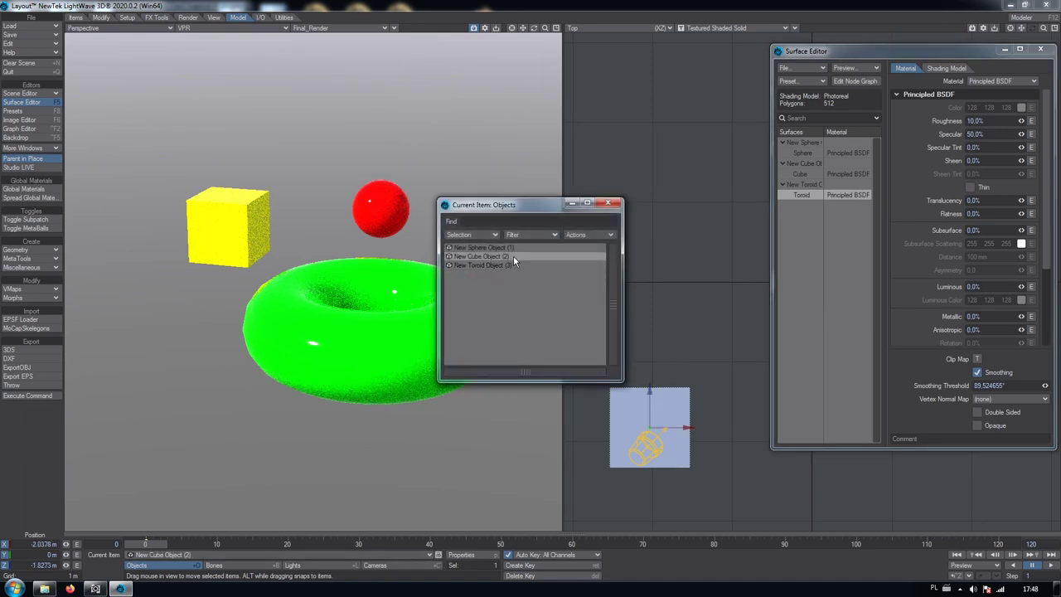
click(514, 265)
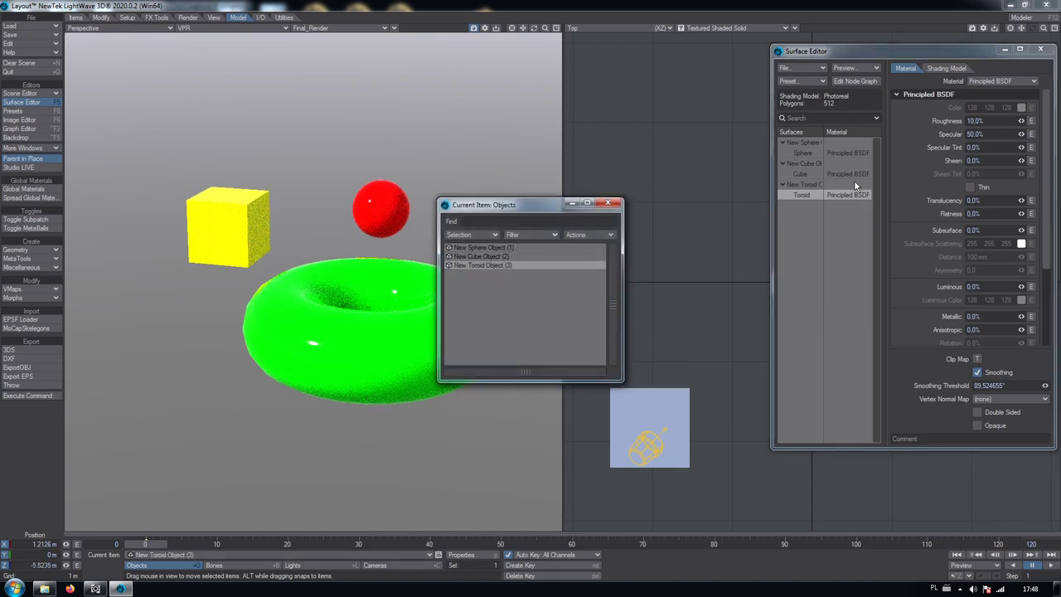
drag(518, 207, 620, 198)
In the Sphere surface's node graph, select the Extended Item Info, Gradient and Principled BSDF nodes and cut them.
double_click(828, 150)
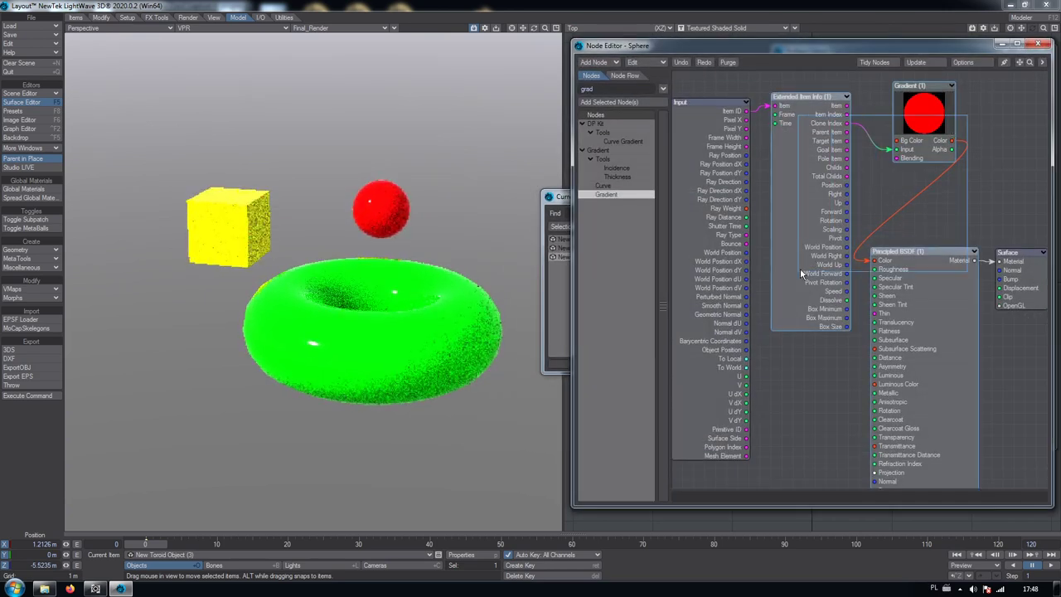
right_click(790, 290)
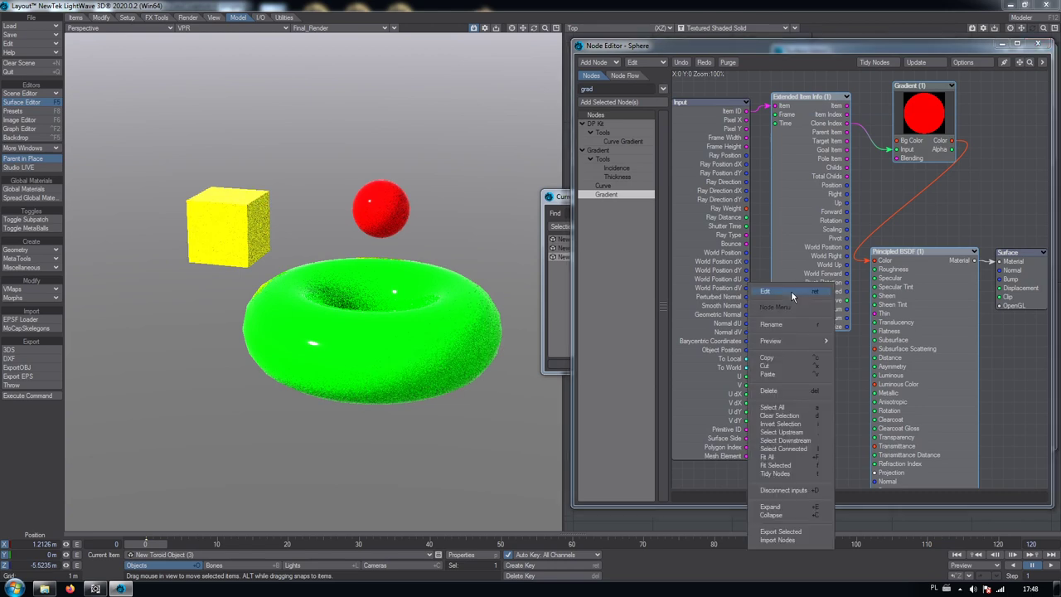
click(788, 366)
Add a Compound node to the Sphere's node graph, place it beside the Surface node and open its inner graph.
click(624, 89)
text(comp)
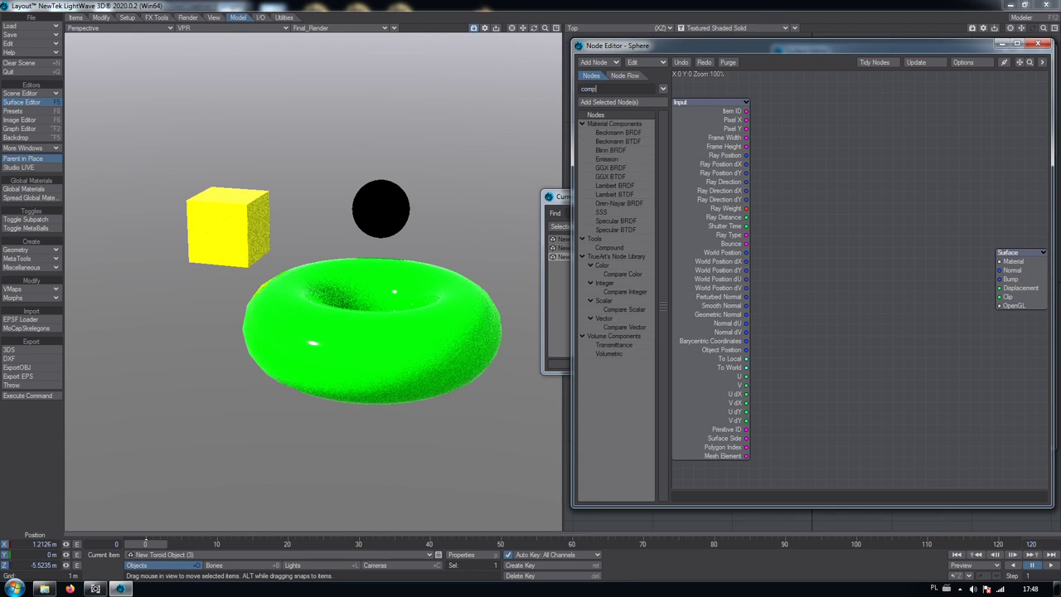
text(oun)
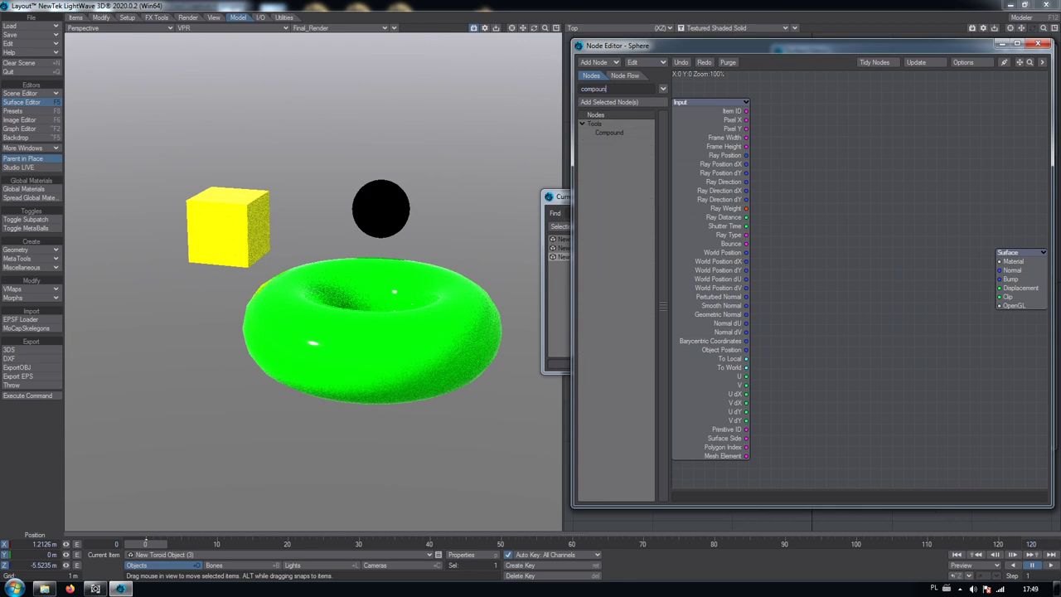
double_click(615, 134)
drag(859, 282, 867, 243)
double_click(882, 248)
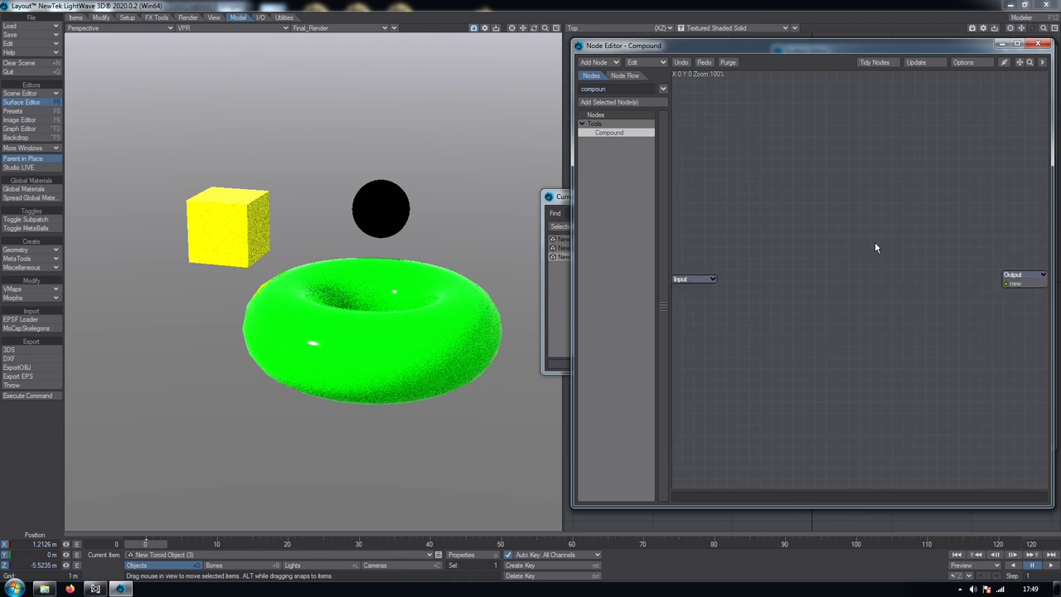
Paste the cut nodes into the compound, wire the Principled BSDF Material to its Output, and connect the compound's Material to the Surface Material.
right_click(765, 221)
click(741, 214)
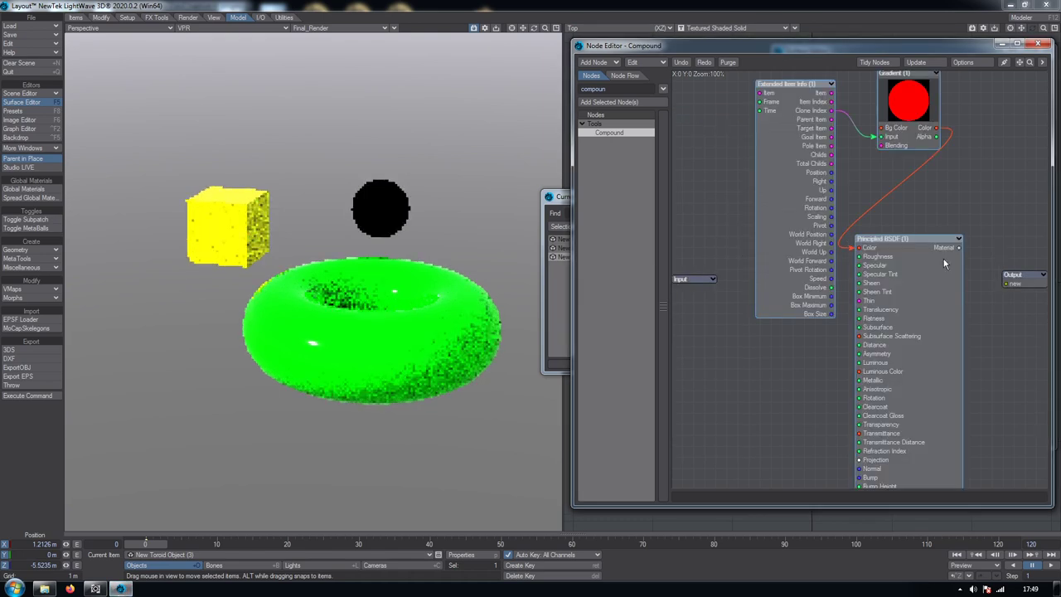
drag(959, 248, 1004, 283)
key(u)
drag(902, 250, 999, 261)
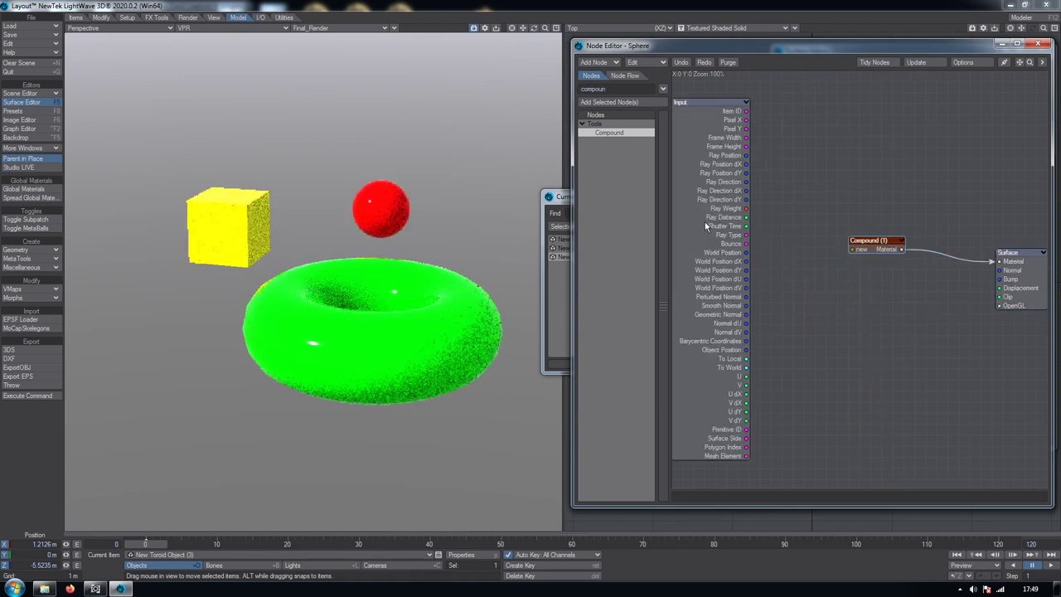
Move the Input node toward the Compound node and reopen the compound's inner graph.
drag(717, 239, 772, 247)
double_click(873, 246)
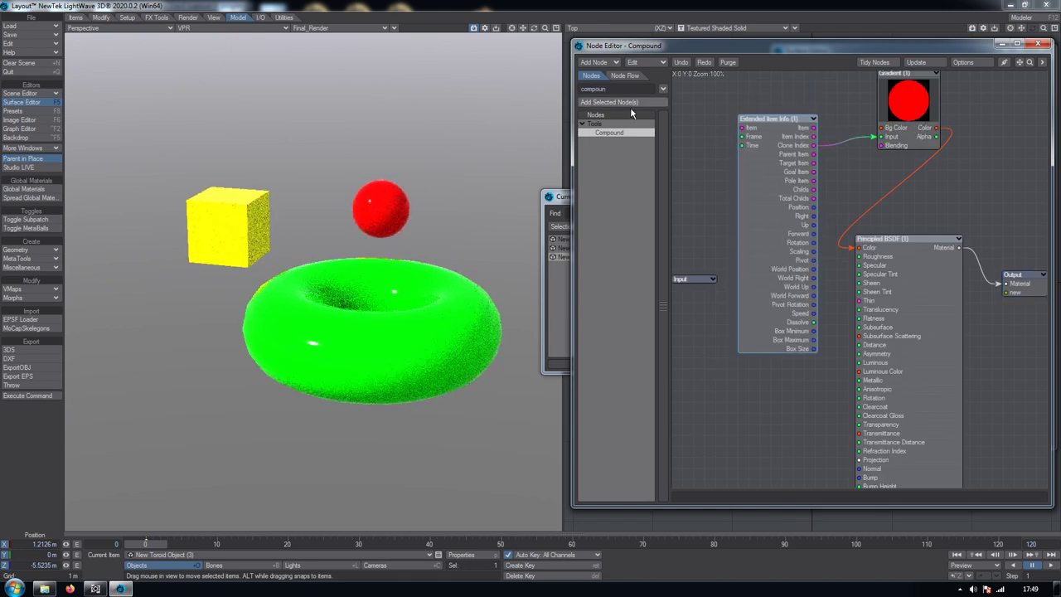
text(spot)
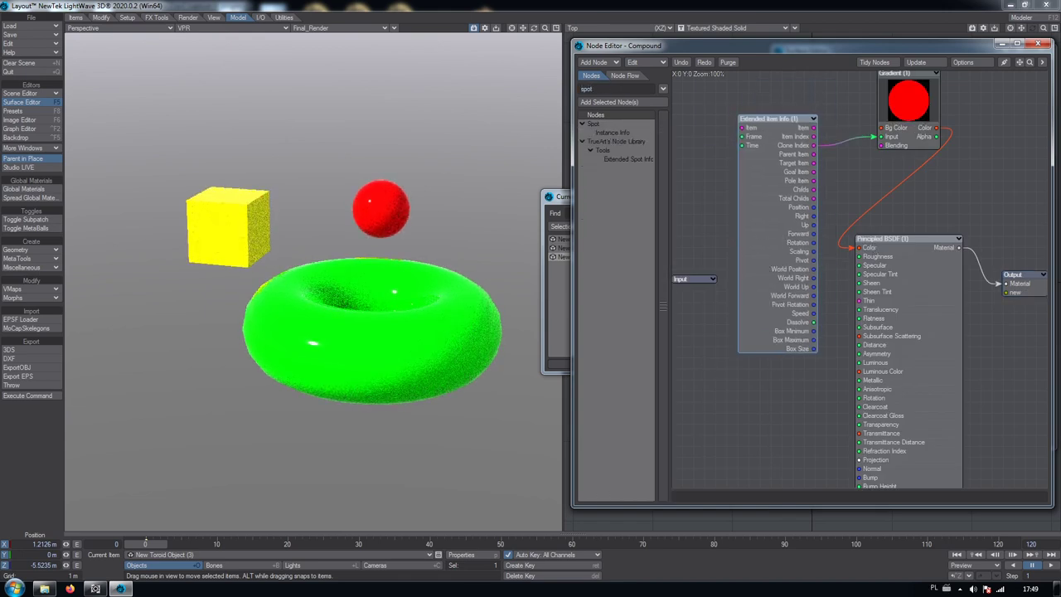
key(BackSpace)
key(BackSpace)
key(BackSpace)
key(BackSpace)
text(inf)
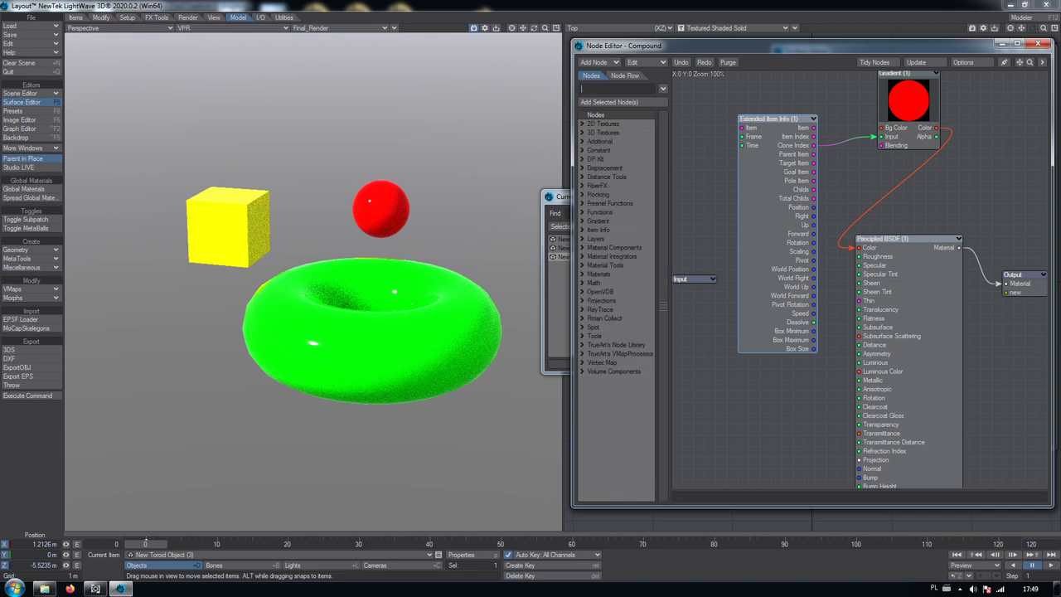
text(o)
key(BackSpace)
key(BackSpace)
key(BackSpace)
key(BackSpace)
text(spot info)
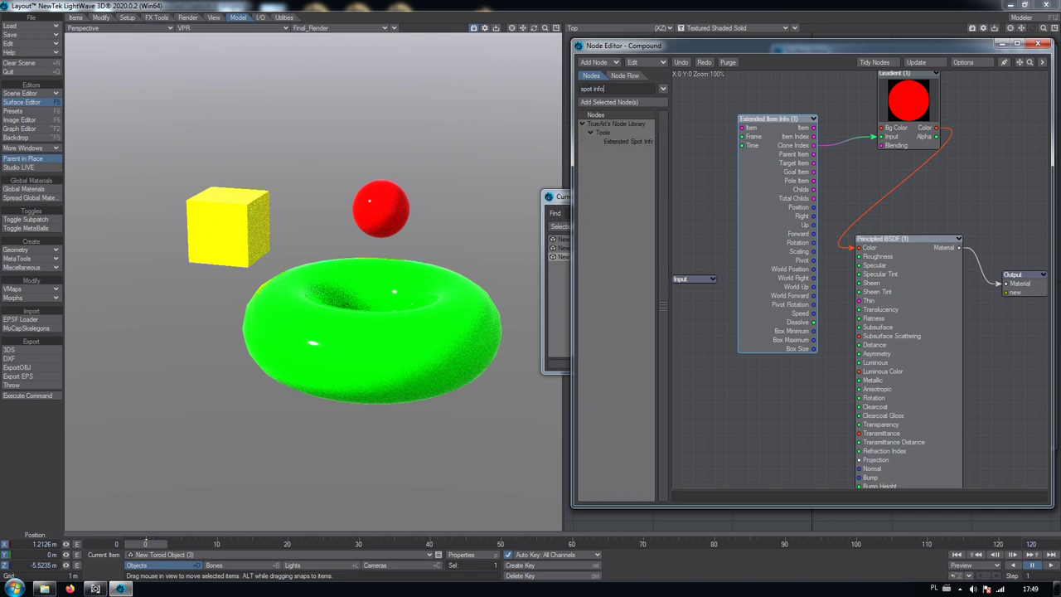
key(BackSpace)
key(BackSpace)
key(BackSpace)
key(BackSpace)
key(BackSpace)
key(BackSpace)
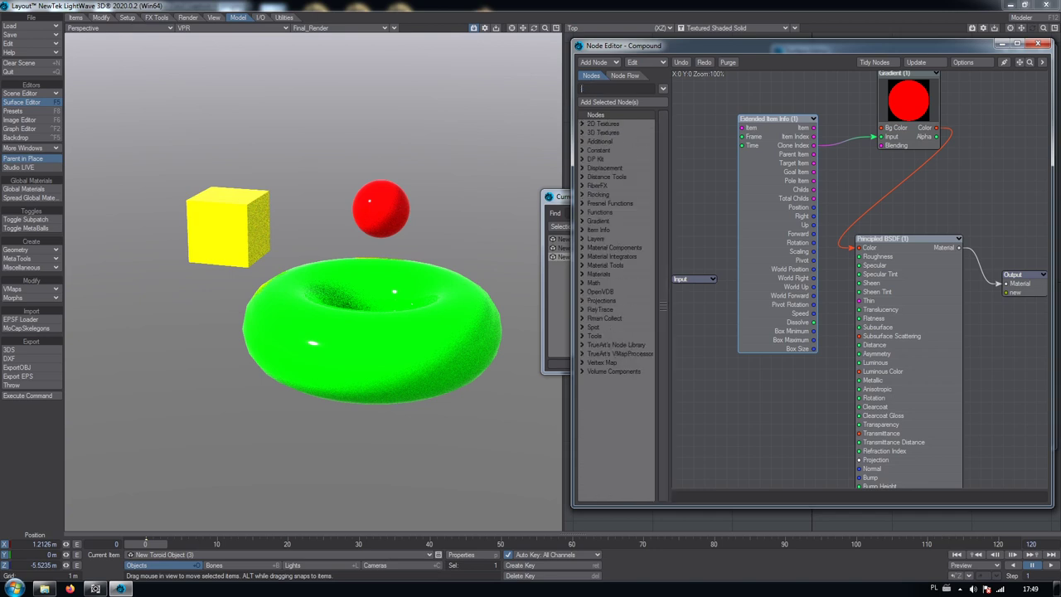
Add a Global Input node inside the compound, connect its Item ID to the Extended Item Info's Item input, and close the node graph.
text(input)
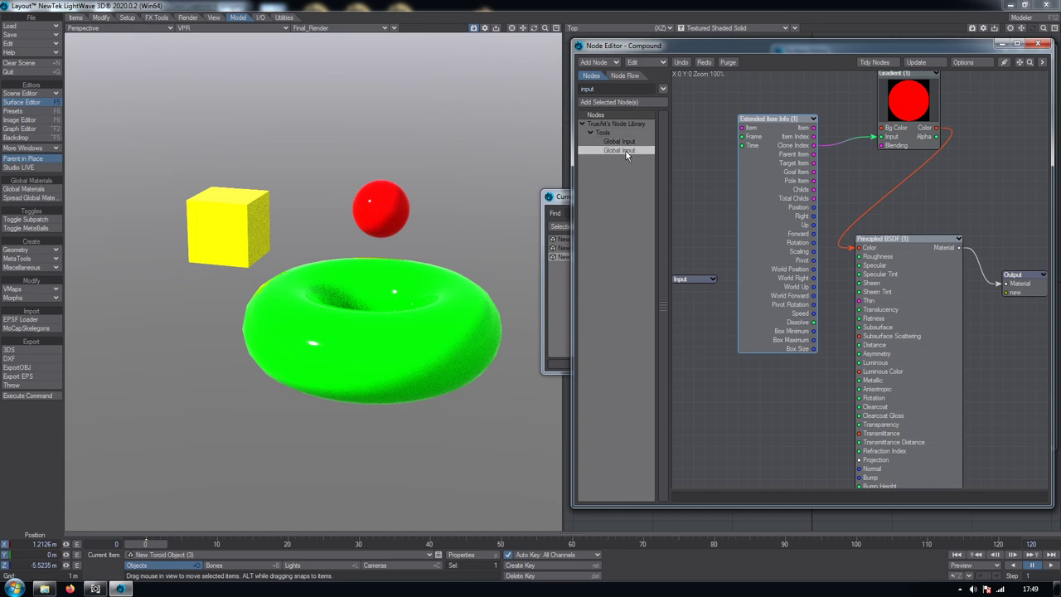
drag(628, 147, 709, 187)
drag(748, 117, 790, 127)
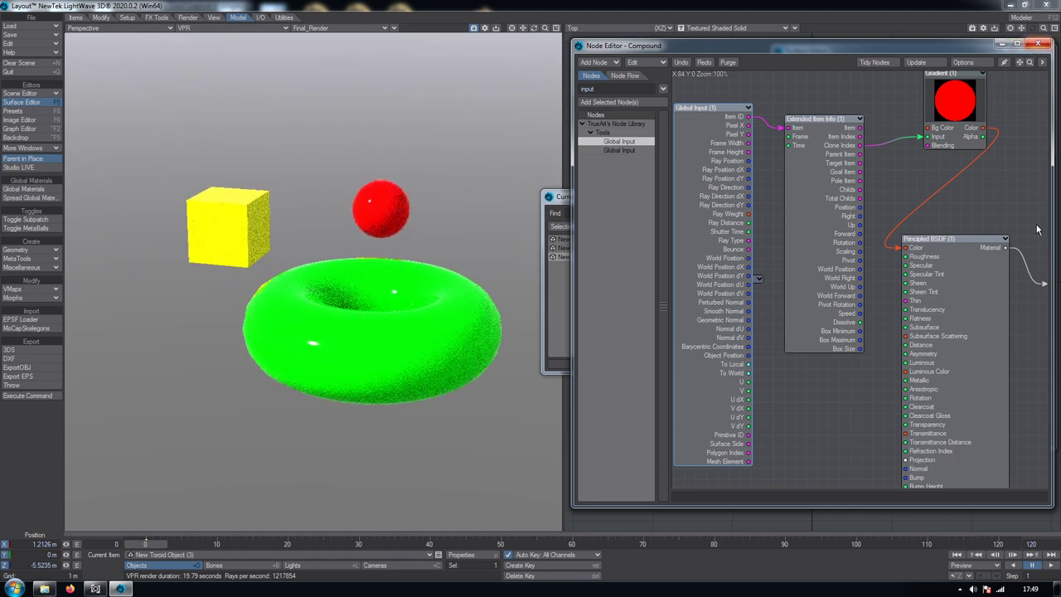
drag(1021, 62, 1021, 84)
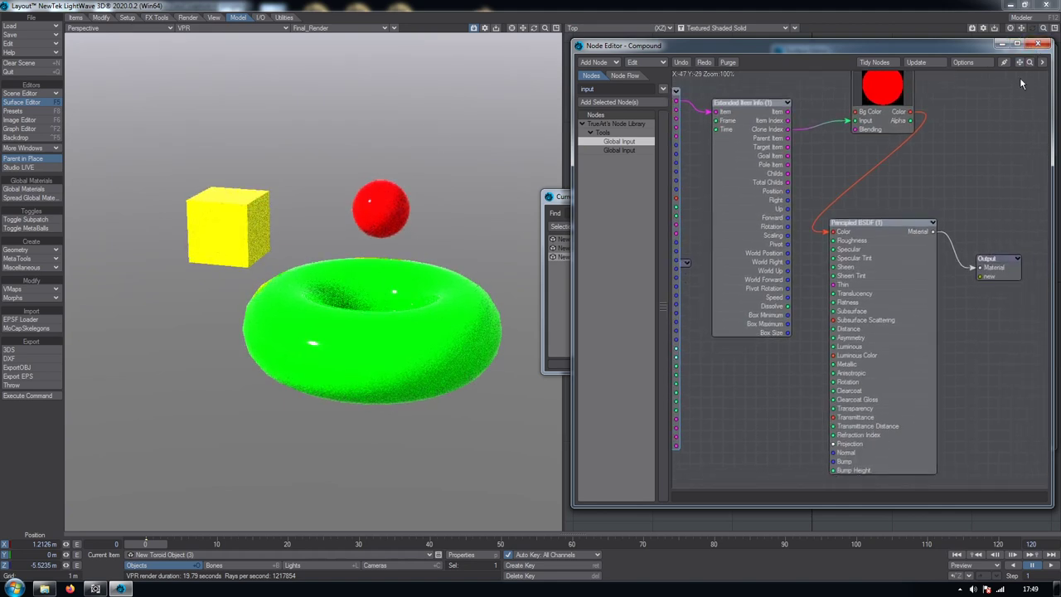
double_click(987, 270)
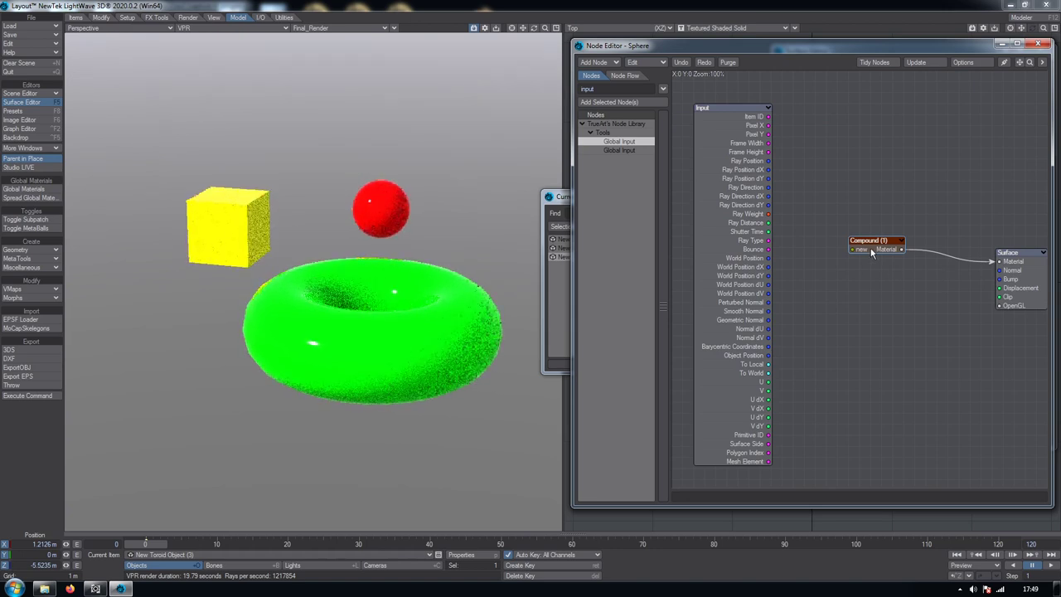
click(1037, 44)
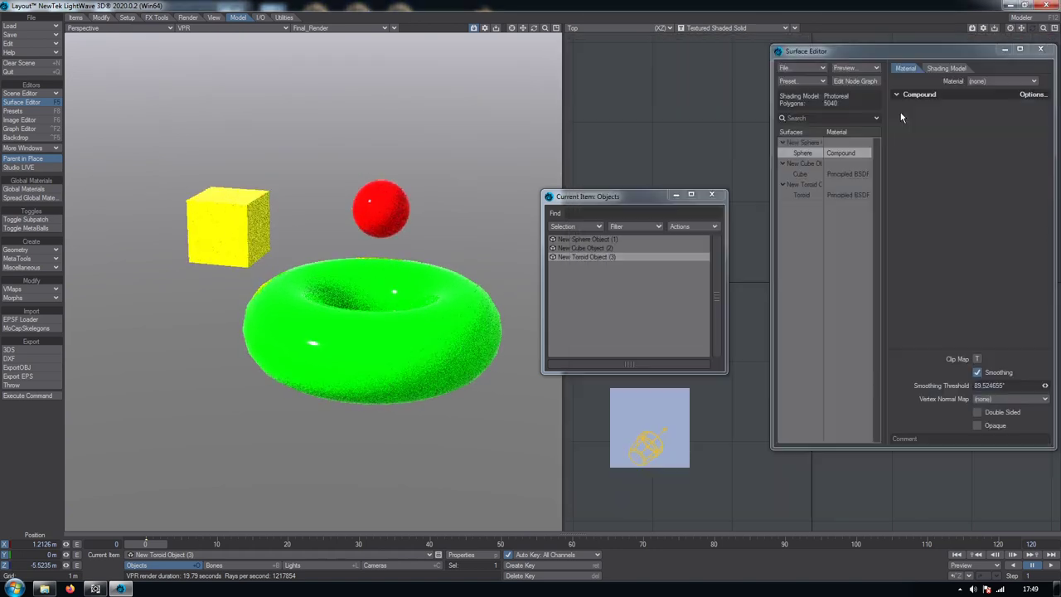
Copy the compound-based Sphere surface onto the Cube and Toroid surfaces and open the Toroid's node graph.
click(713, 196)
right_click(765, 140)
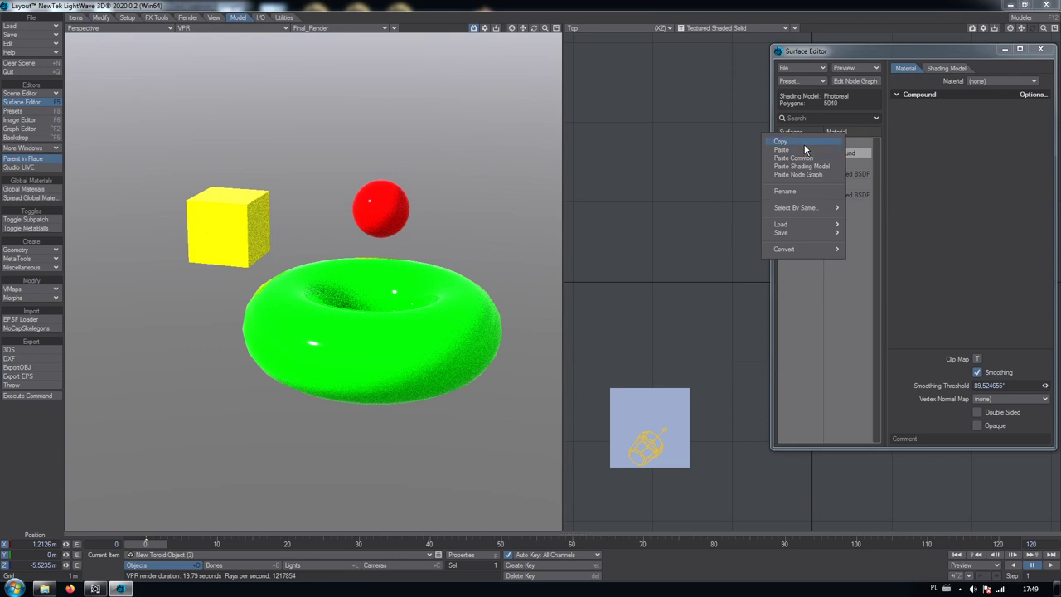
click(803, 143)
click(815, 173)
right_click(815, 172)
click(815, 182)
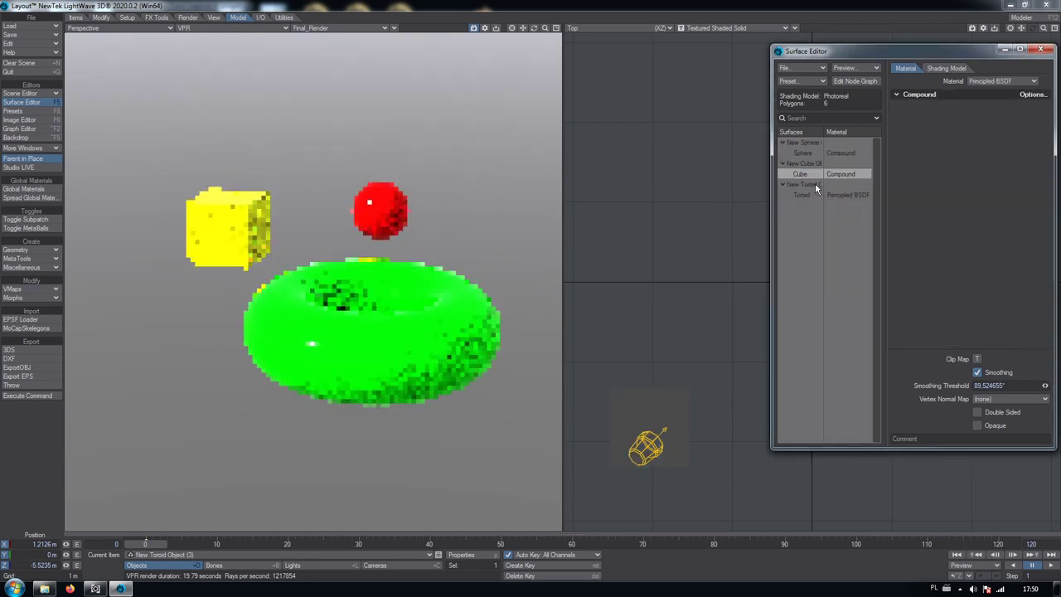
click(814, 194)
right_click(814, 194)
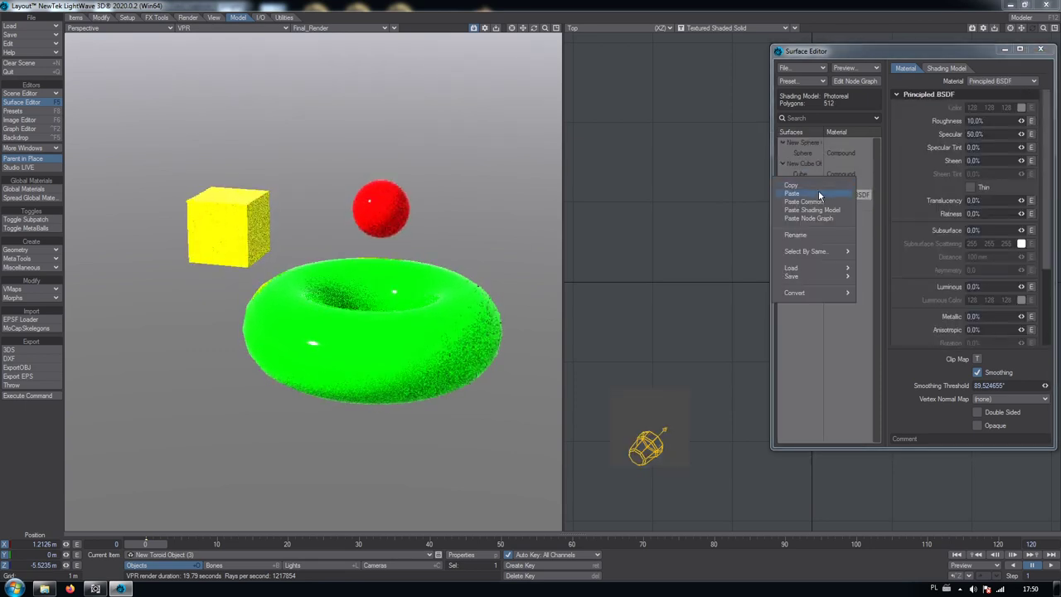
click(819, 194)
double_click(809, 198)
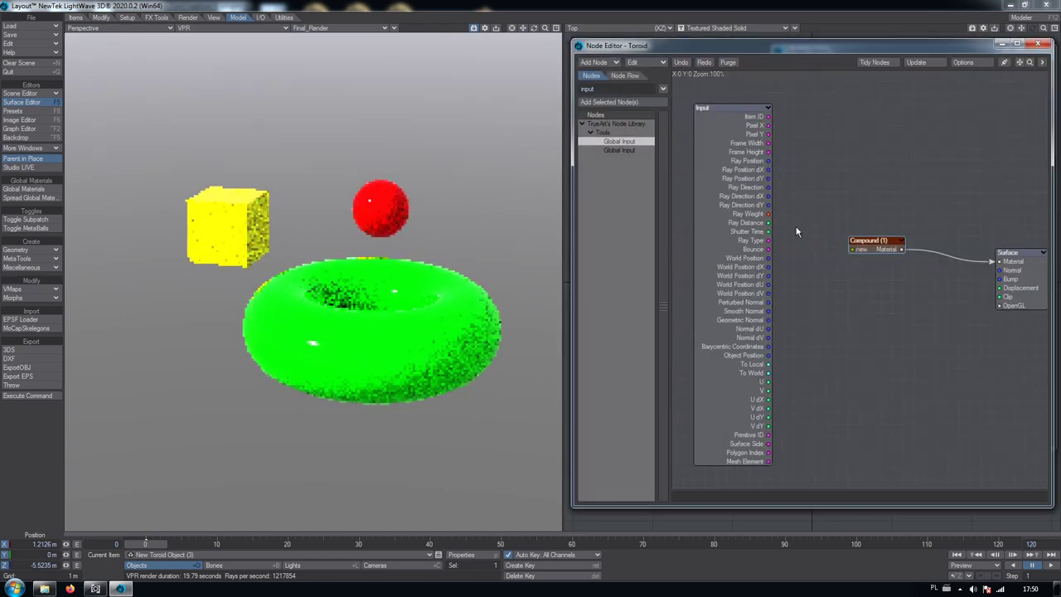
Close the Toroid's node graph and cut the Compound node out of the Sphere surface's node graph.
click(1022, 48)
click(812, 153)
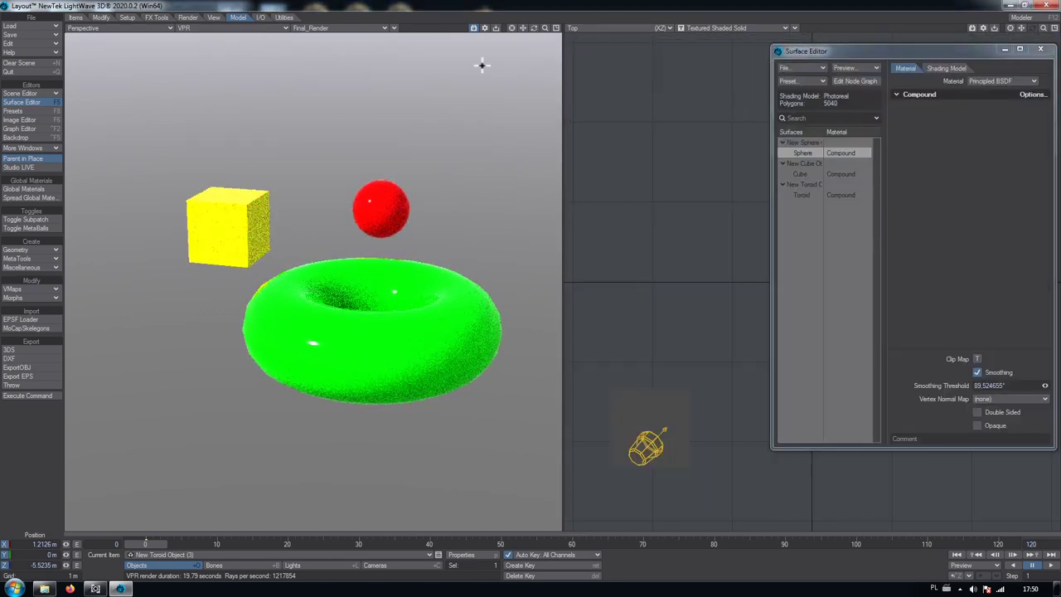
drag(534, 28, 596, 55)
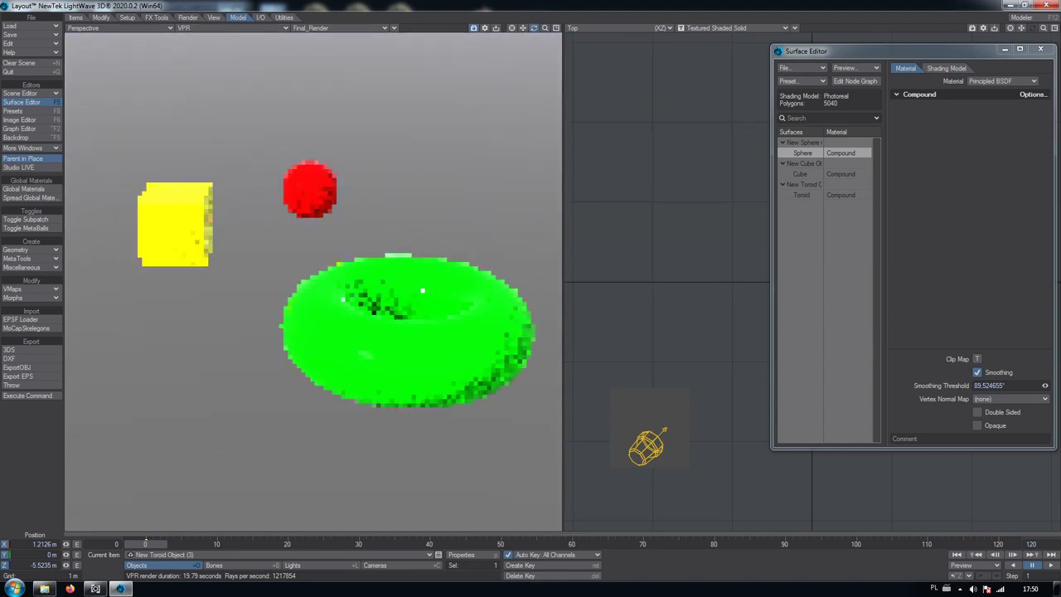
double_click(815, 153)
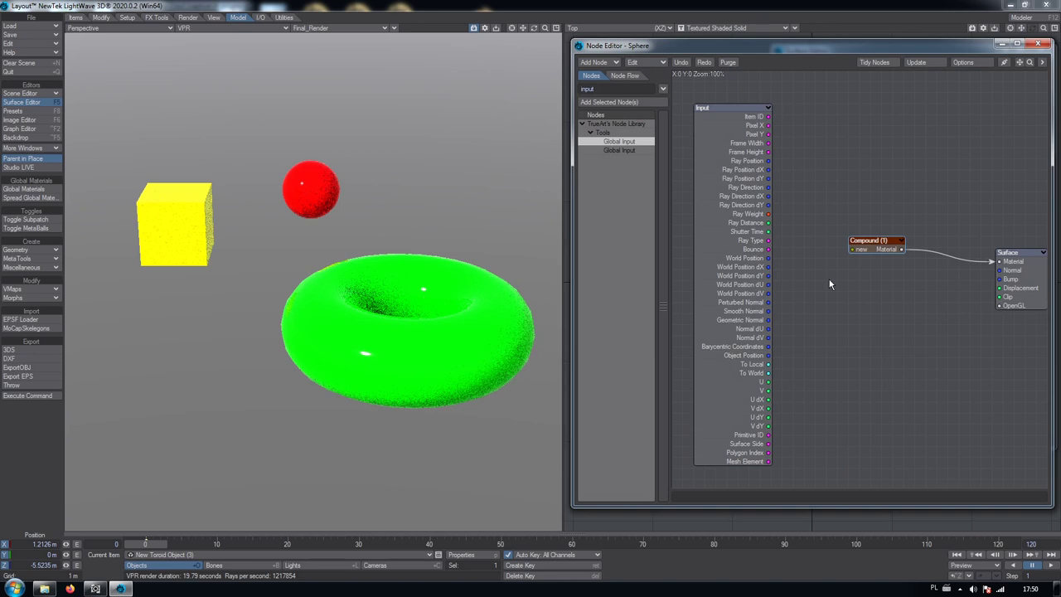
key(Delete)
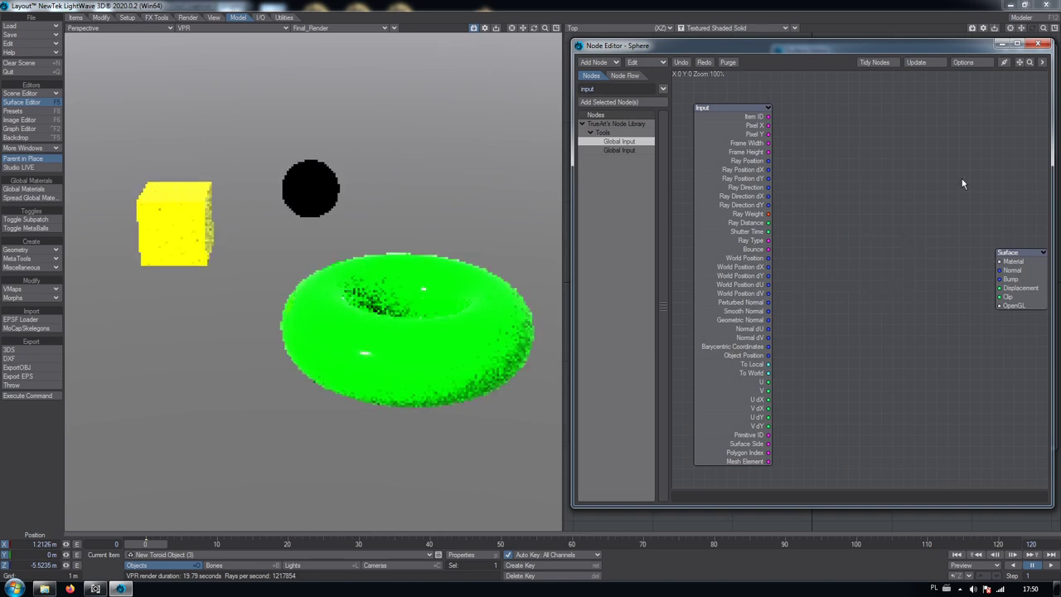
click(1036, 44)
Copy the emptied Sphere surface and paste it onto the Cube and Toroid surfaces.
right_click(804, 158)
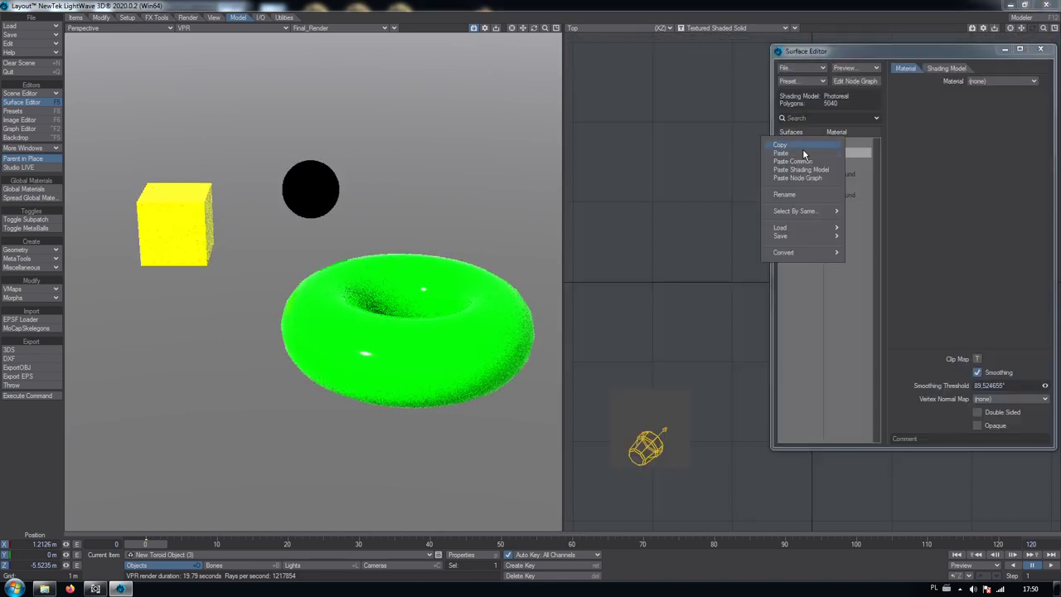
click(803, 174)
right_click(802, 173)
click(803, 179)
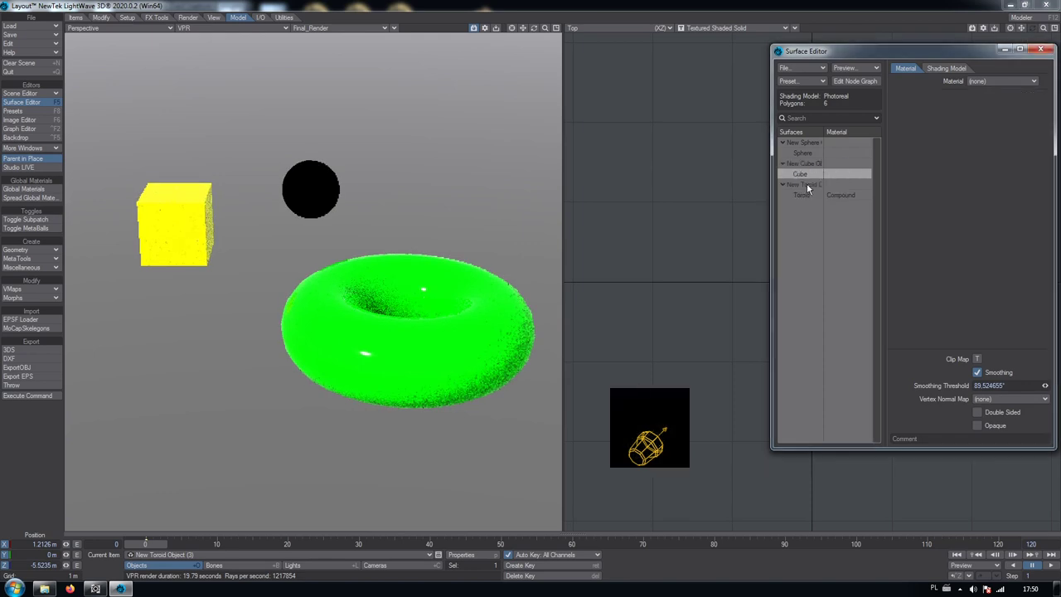
click(809, 195)
right_click(807, 195)
click(808, 200)
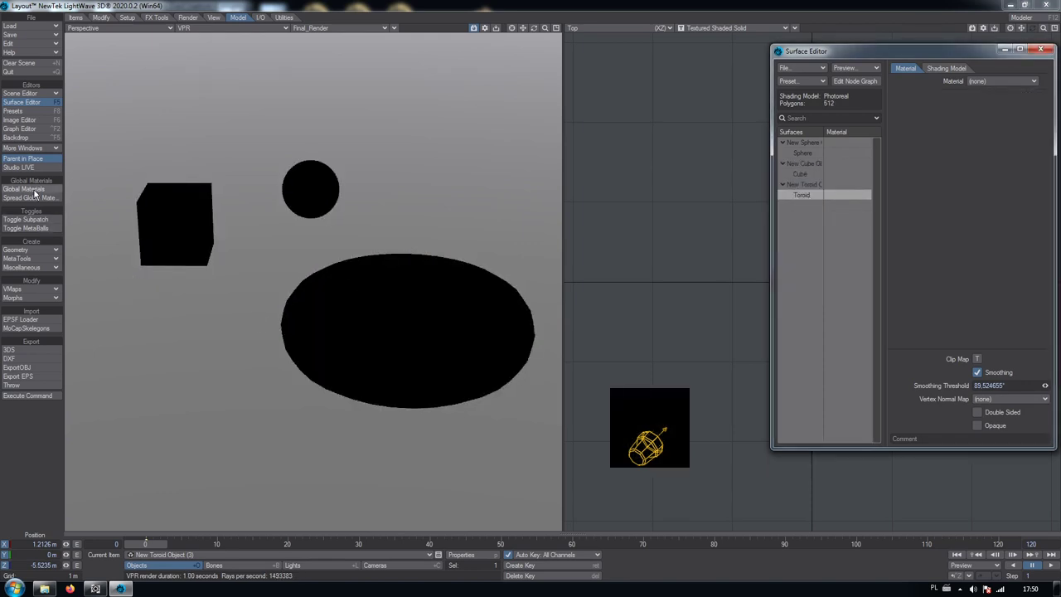
Paste the Compound node into the Global Materials graph, check its inner nodes, and connect its Material output to Global Material.
click(24, 189)
right_click(707, 240)
click(708, 242)
double_click(874, 286)
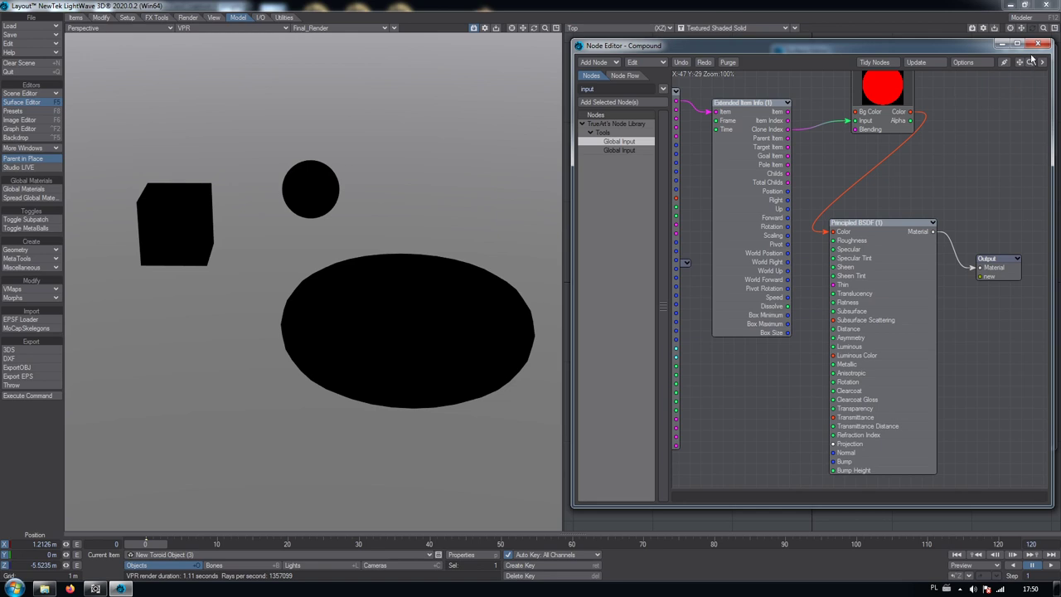
double_click(1010, 270)
drag(896, 286, 997, 284)
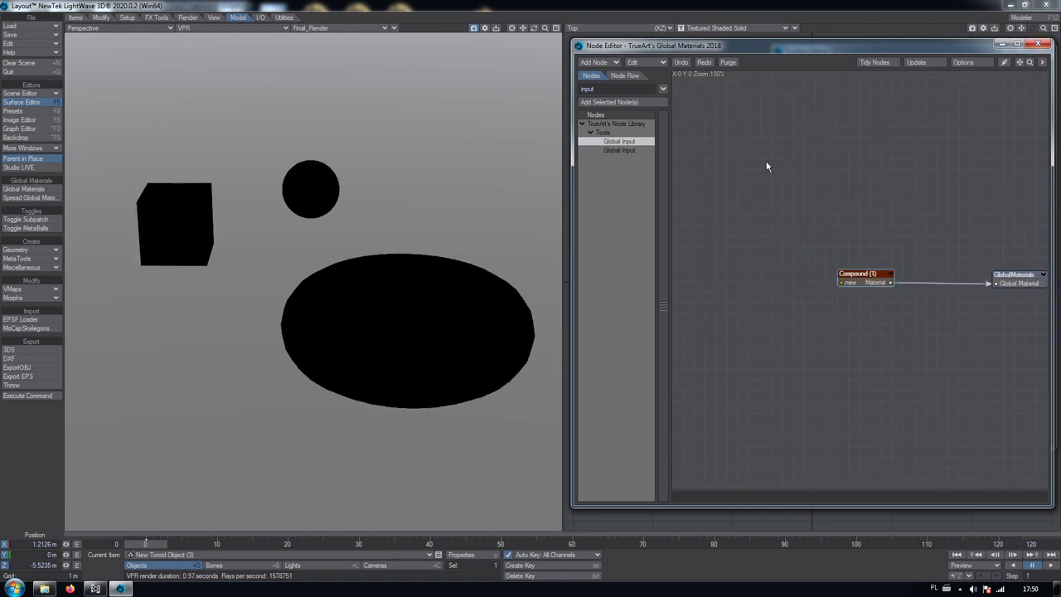
Spread the global material to the scene's surfaces, move the GlobalMaterials node closer to the Compound, and close the graph.
click(27, 199)
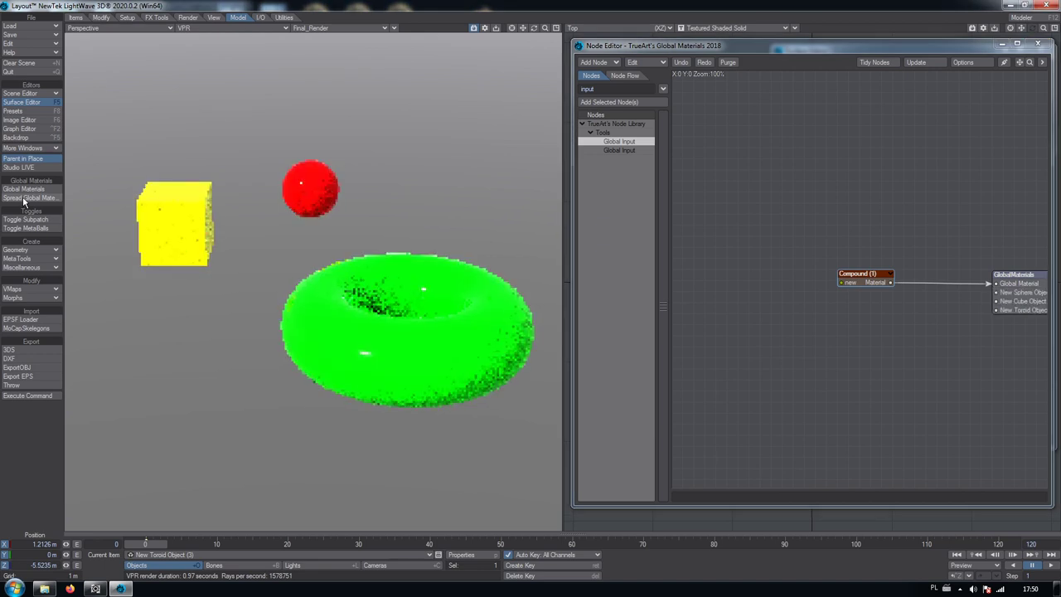
drag(1003, 309, 949, 309)
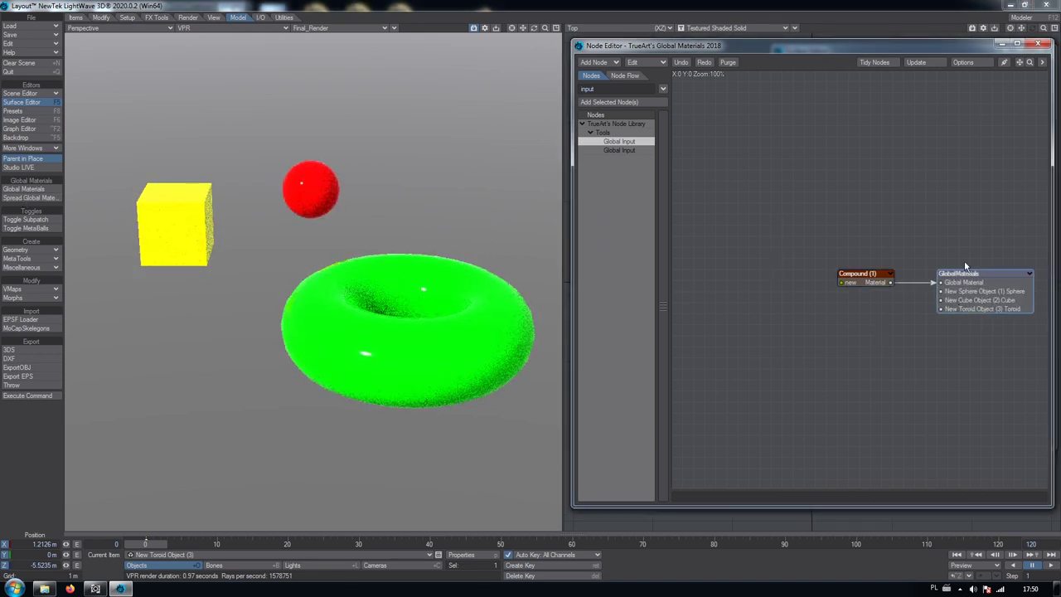
click(1038, 44)
Open the Toroid's node graph and rearrange its Standard and Global Material nodes so their connections are readable.
double_click(793, 196)
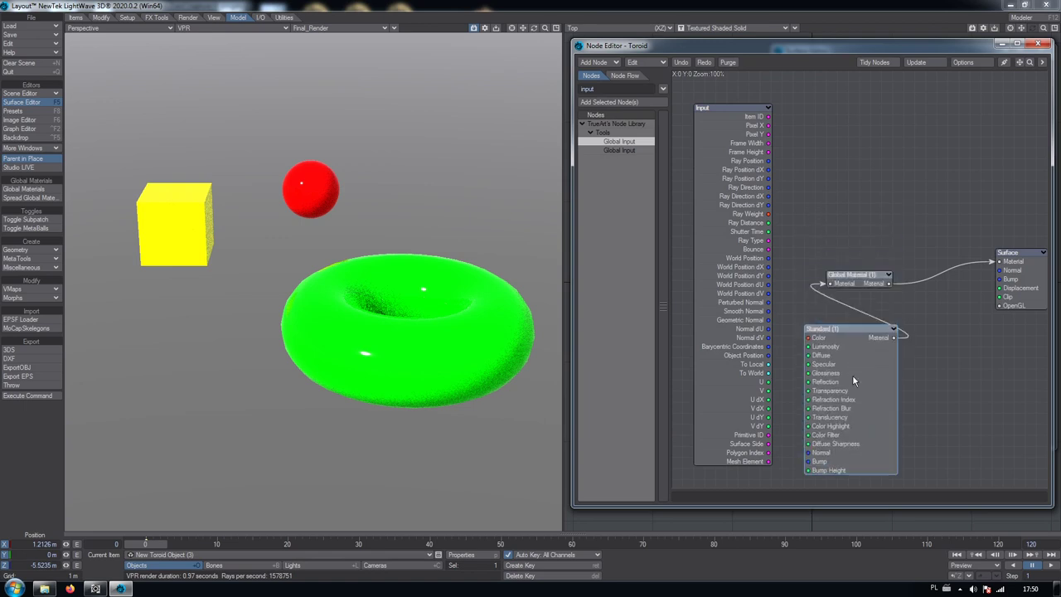
drag(852, 375, 847, 420)
drag(854, 278, 894, 261)
drag(839, 383, 829, 336)
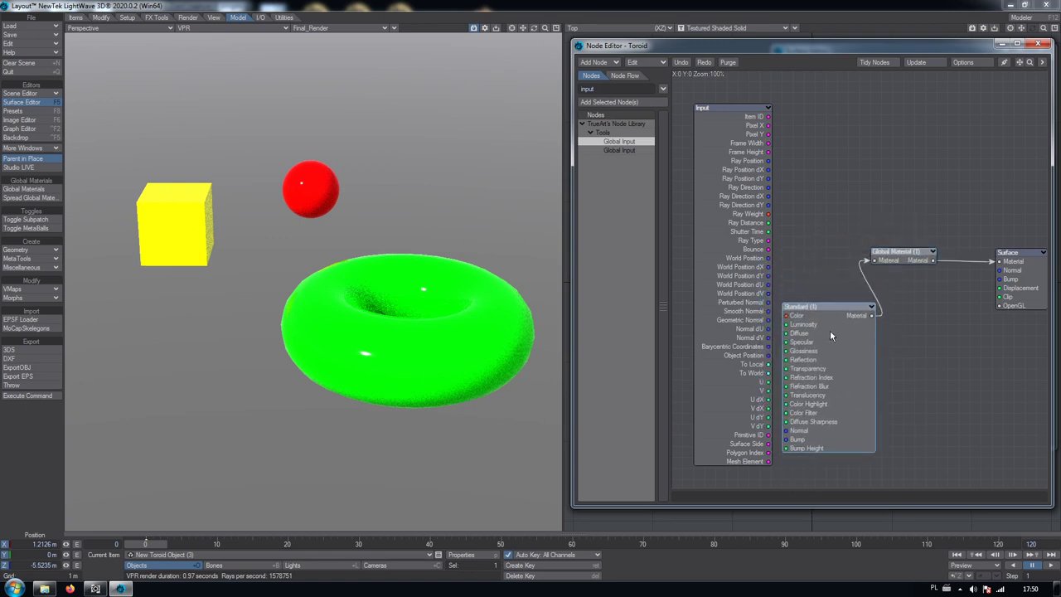
click(1037, 44)
Inspect the Cube and Sphere node graphs, moving their Standard nodes clear of the Global Material nodes.
double_click(835, 173)
drag(839, 290, 849, 449)
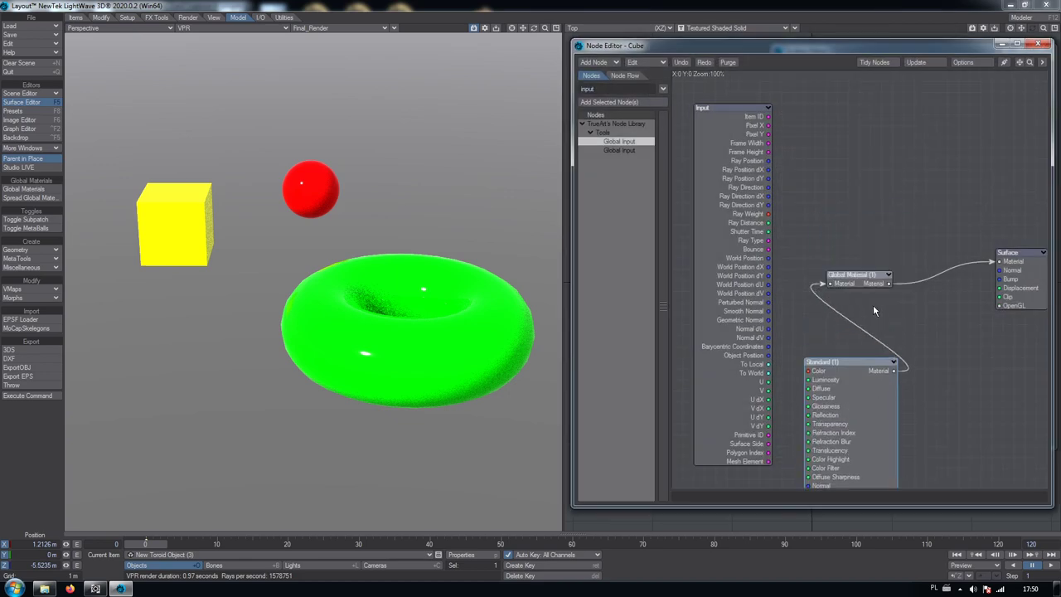
click(1041, 45)
double_click(838, 150)
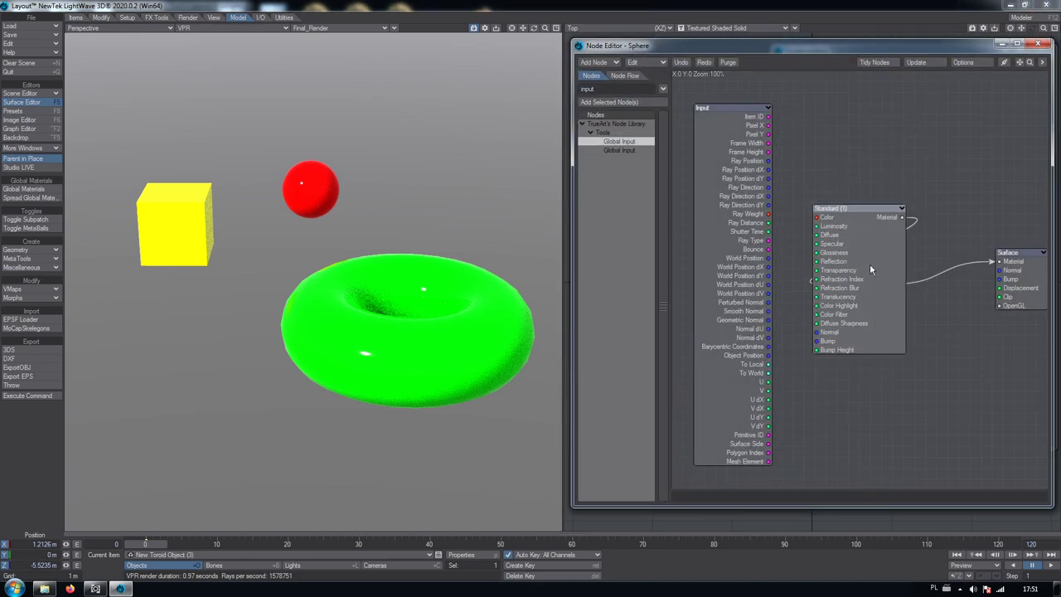
drag(868, 257, 846, 399)
drag(868, 286, 896, 238)
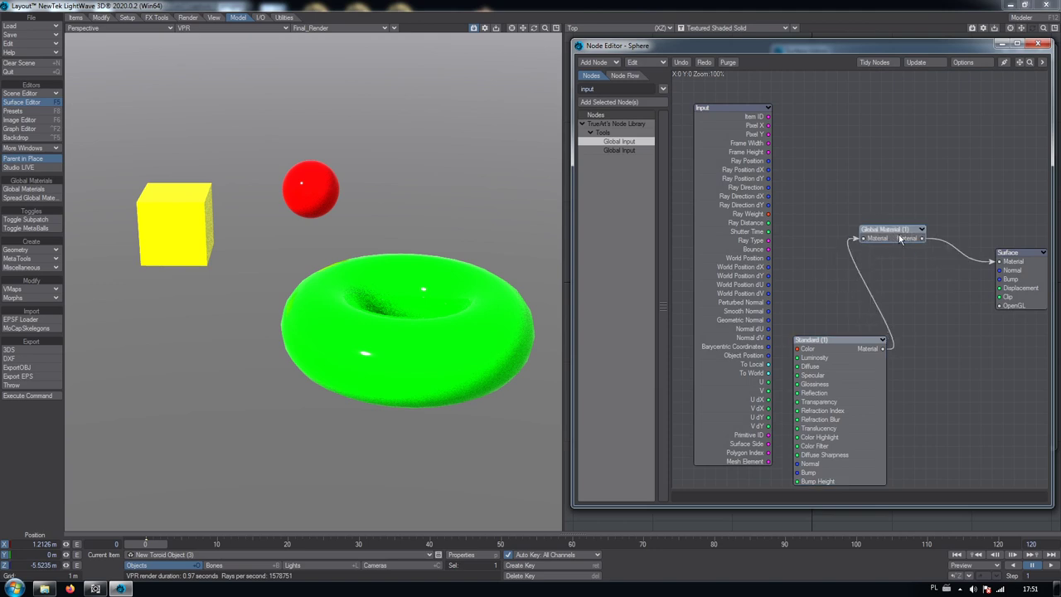
click(1041, 44)
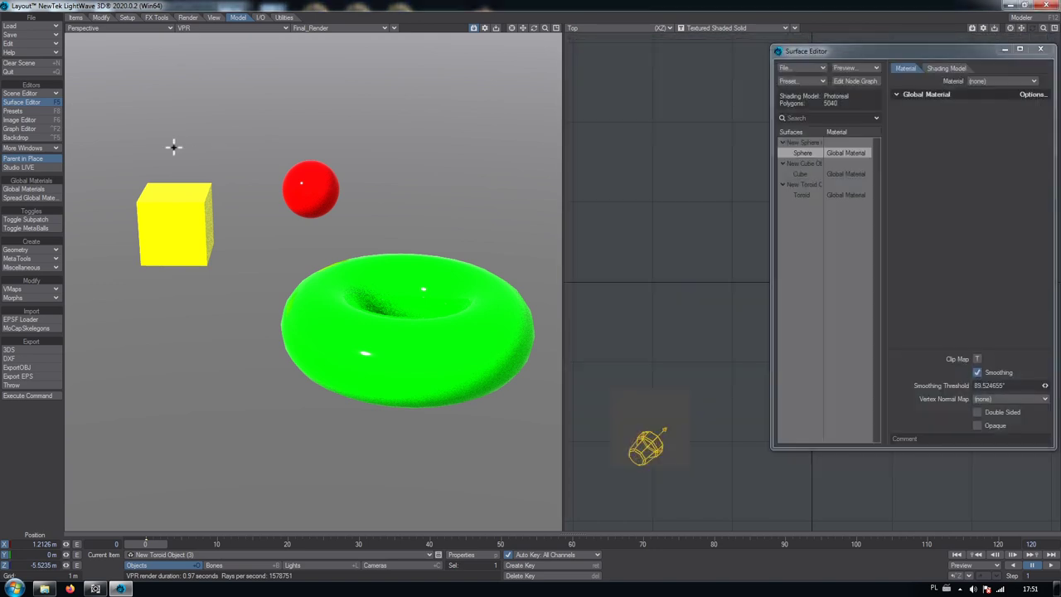
Reopen the Global Materials graph and filter the plug-in list by "globalin" to check which file provides each Global Input node.
click(40, 194)
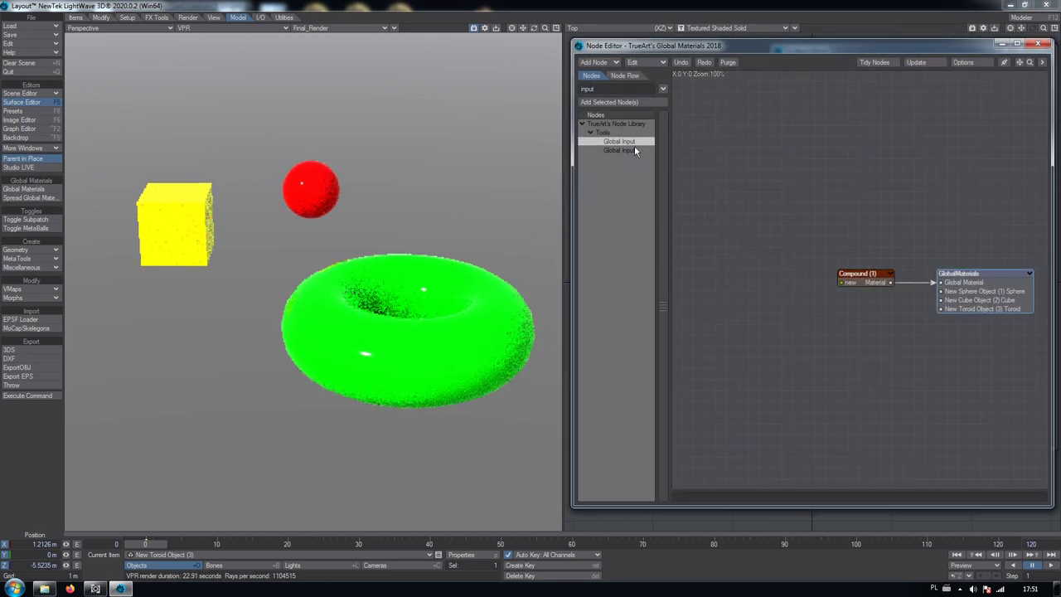
click(283, 18)
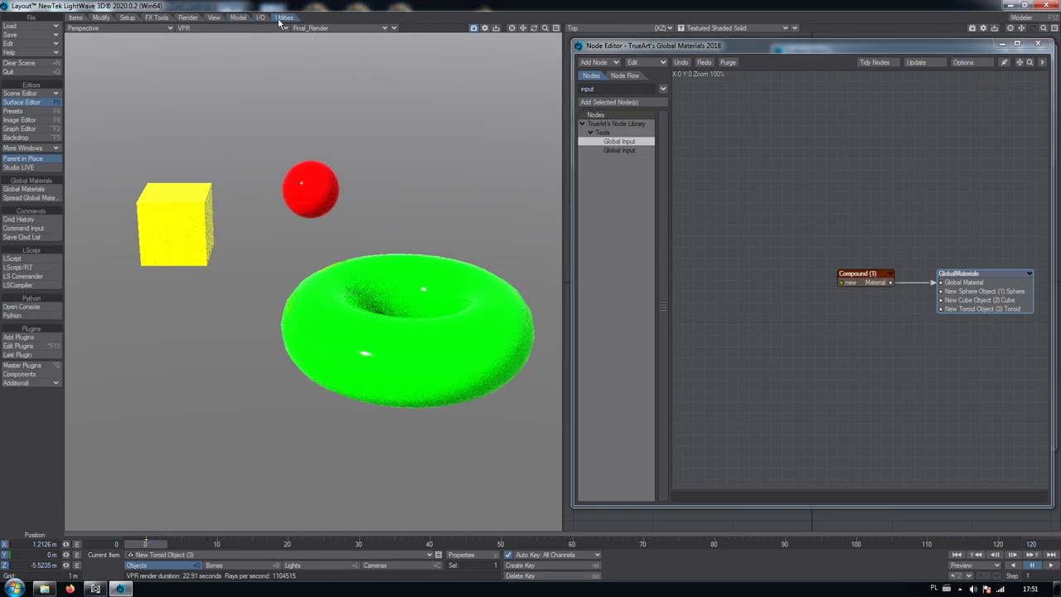
click(29, 347)
click(369, 58)
text(global)
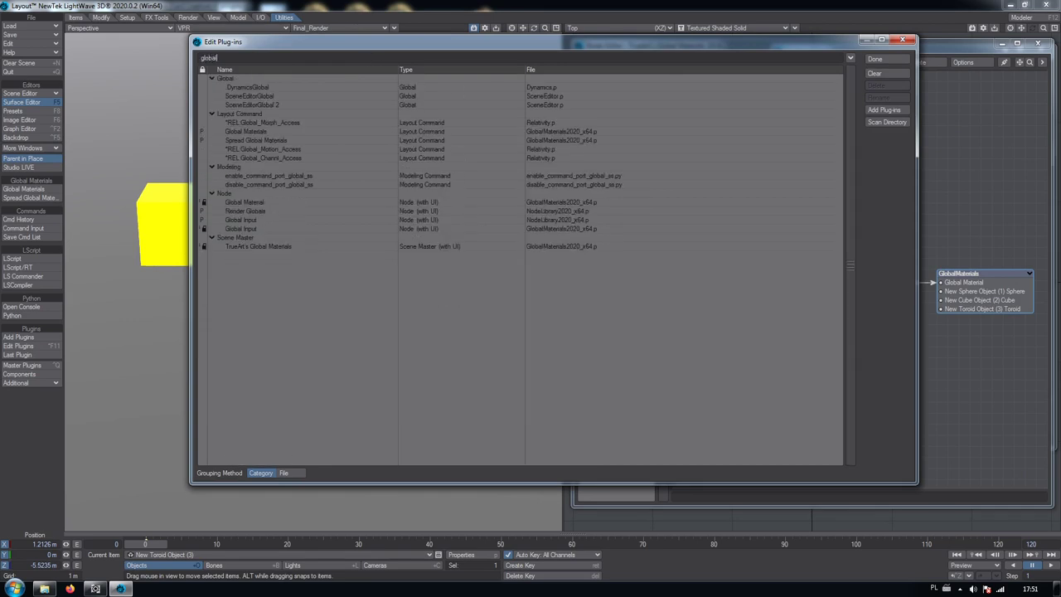
text( in)
key(BackSpace)
key(BackSpace)
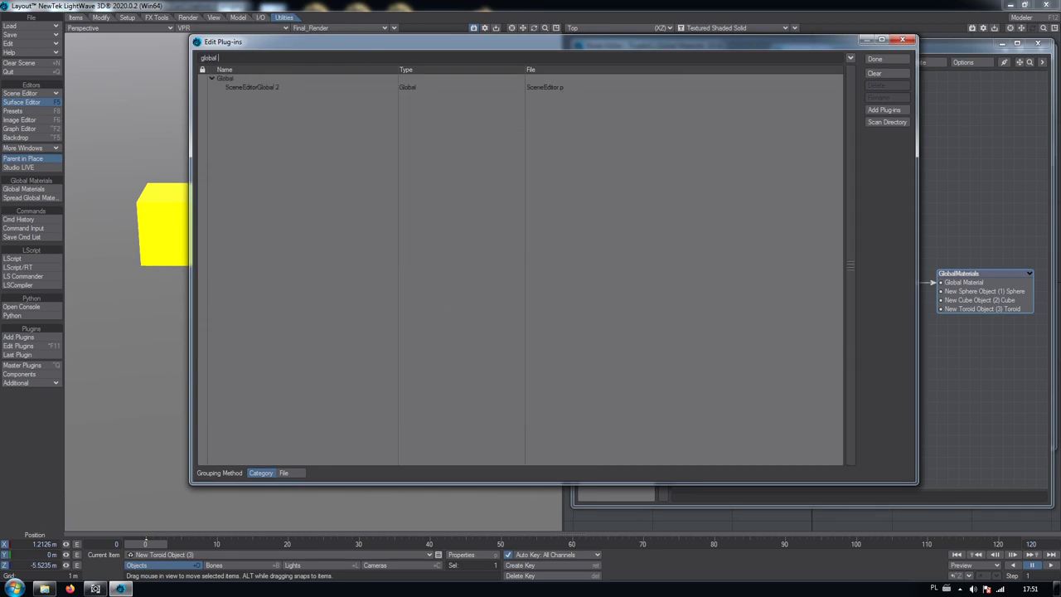
text(in)
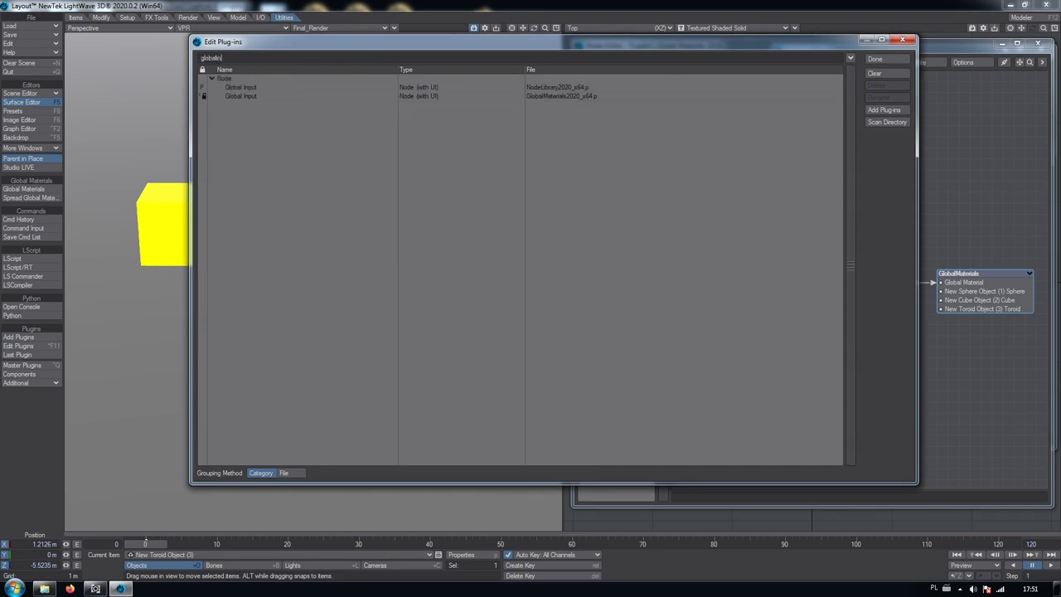
click(547, 90)
click(568, 96)
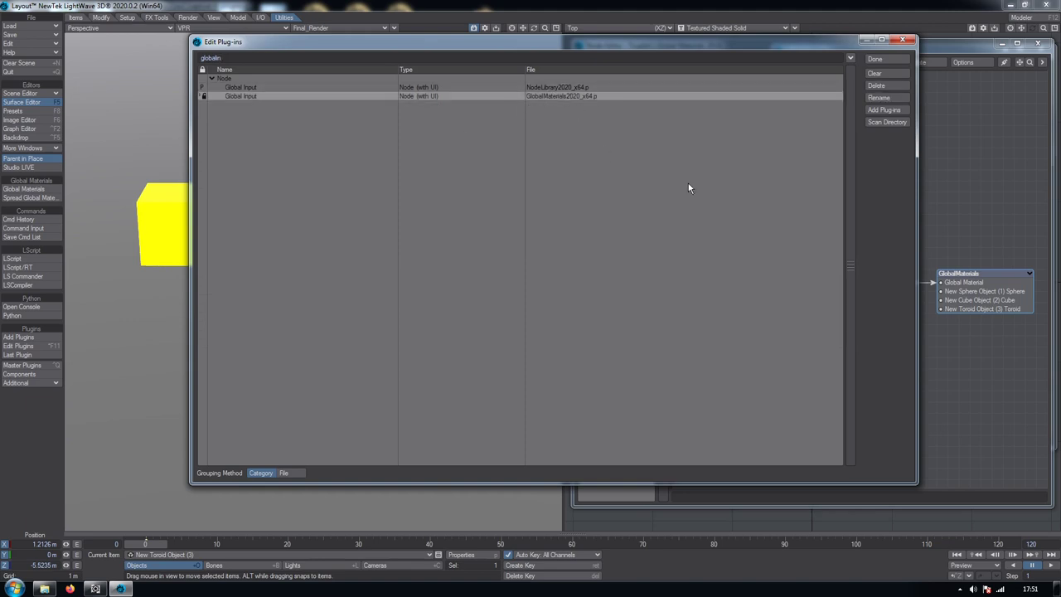
click(875, 60)
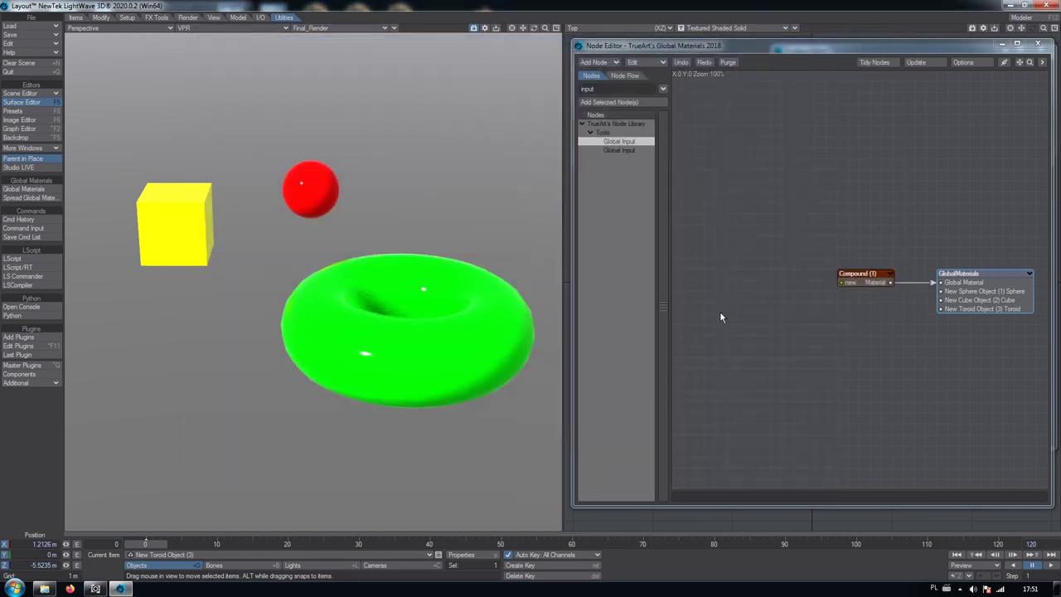
Cut all nodes from inside the Compound, return to the Global Materials graph, and delete the Compound node.
double_click(847, 282)
drag(937, 92, 697, 317)
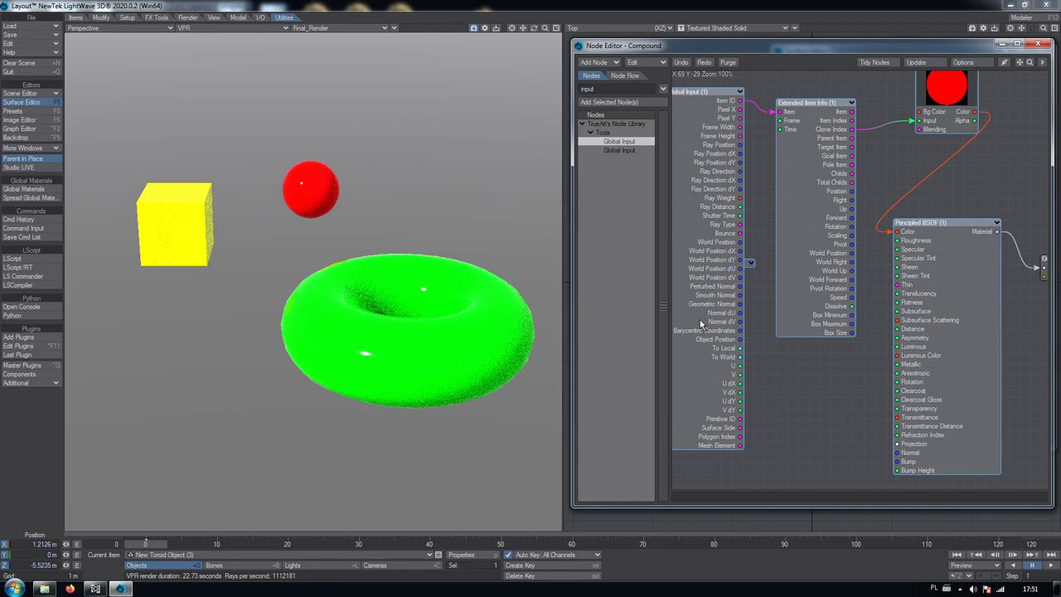
key(ctrl+a)
key(Delete)
double_click(1044, 266)
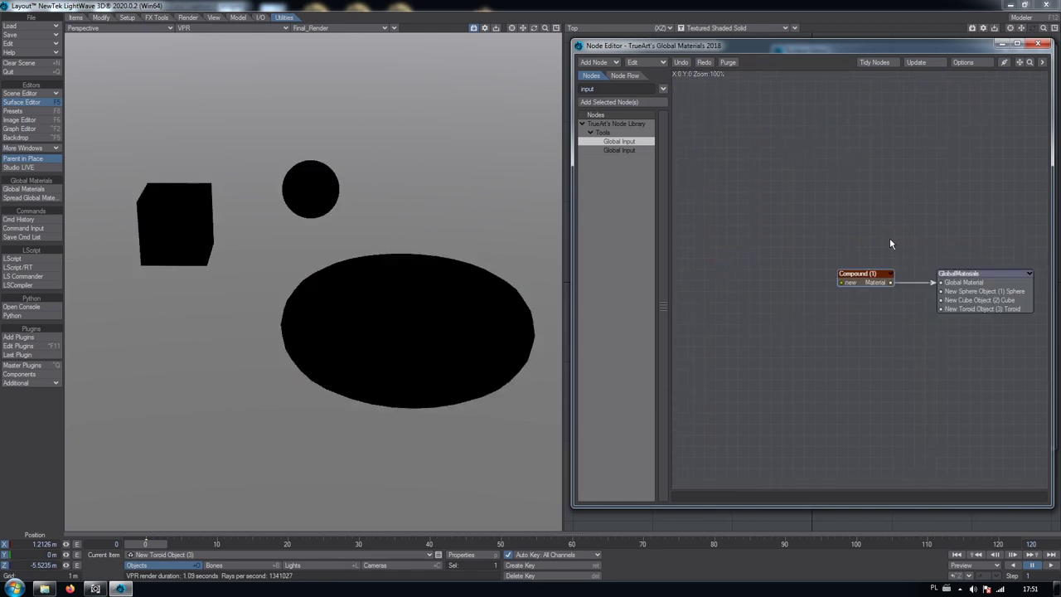
key(Delete)
Paste the cut nodes directly into the Global Materials graph and connect the Principled BSDF Material to Global Material.
right_click(802, 283)
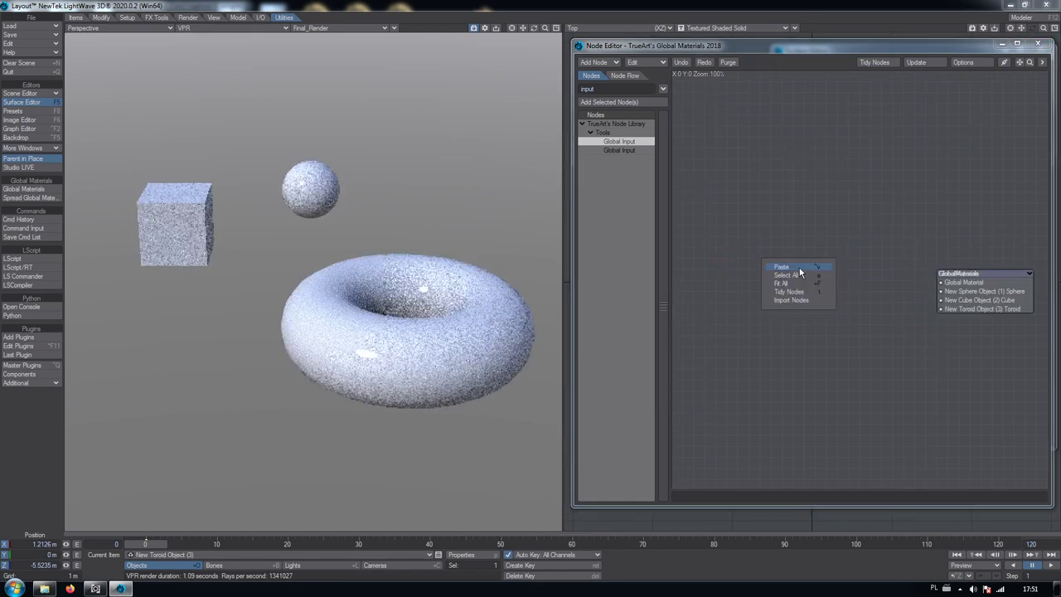
click(799, 266)
drag(983, 142, 857, 168)
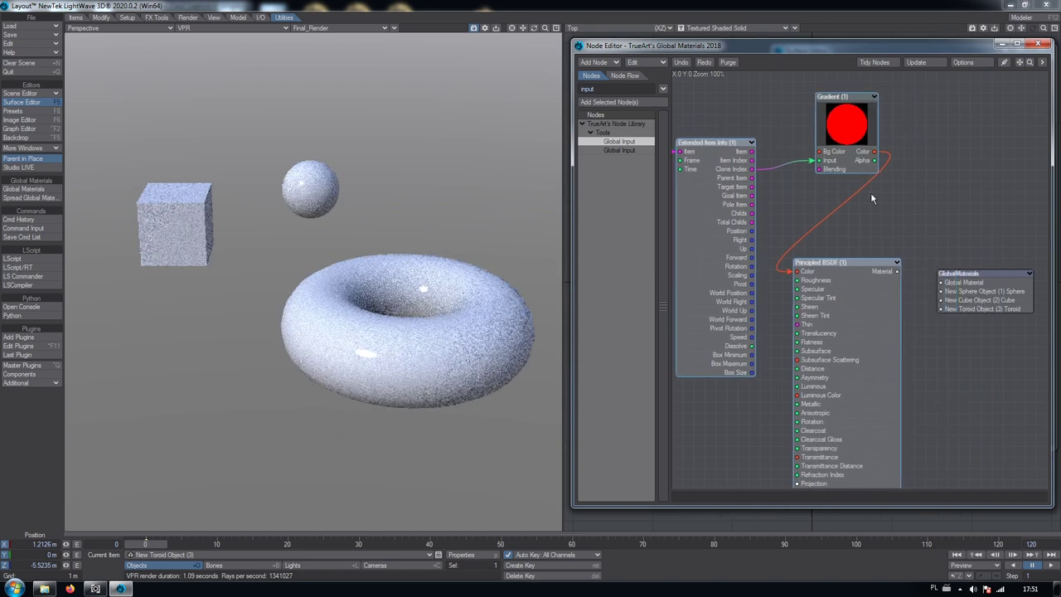
drag(898, 271, 942, 283)
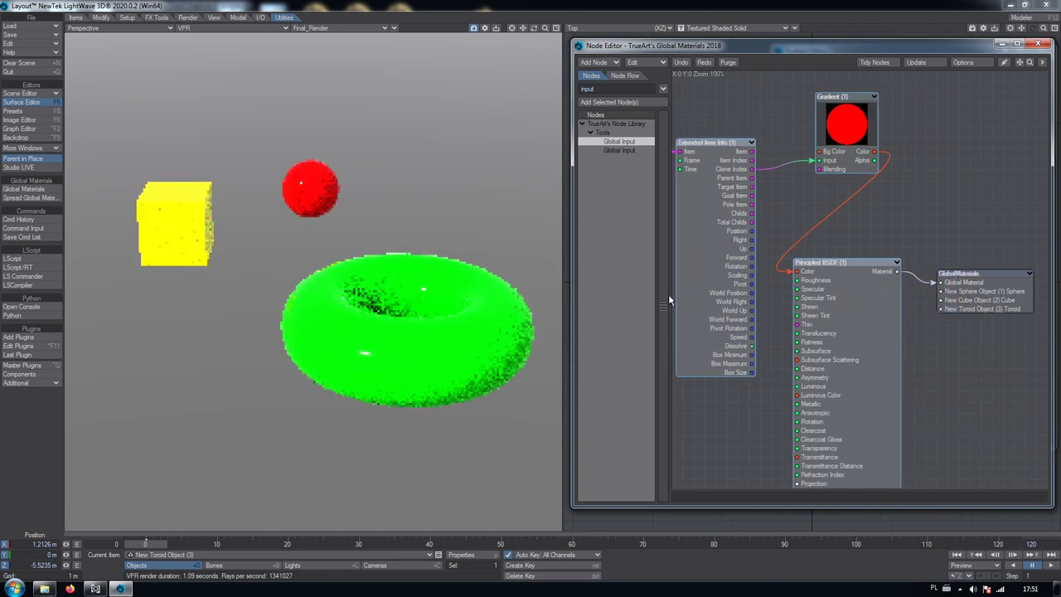
Widen the node editor and line up the Gradient, Principled BSDF and GlobalMaterials nodes in a row.
drag(572, 304, 536, 304)
drag(940, 282, 972, 381)
drag(840, 356, 896, 292)
drag(964, 380, 976, 201)
drag(808, 137, 762, 181)
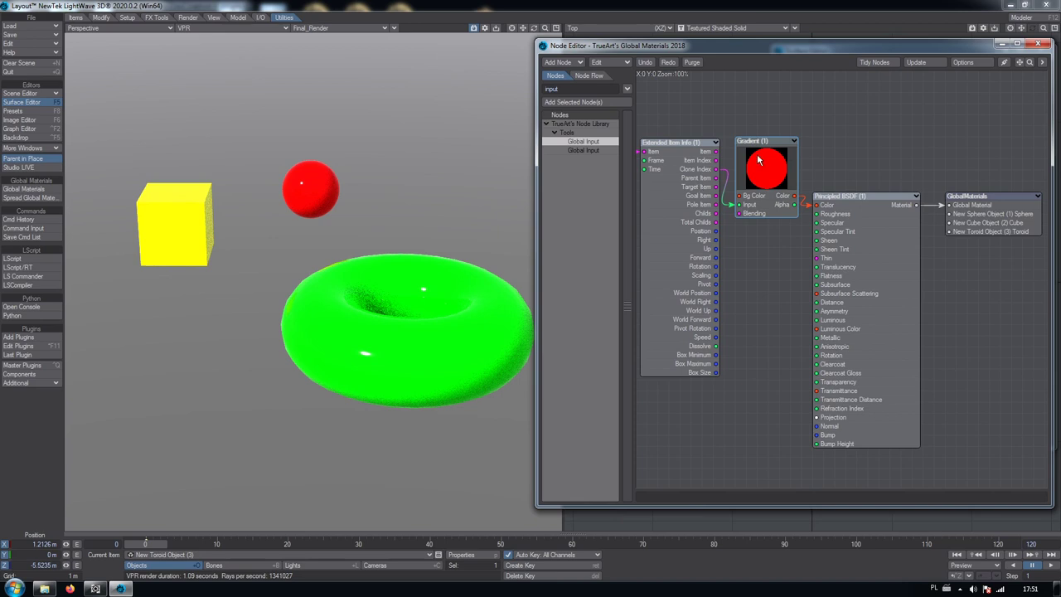
Disconnect the Extended Item Info's Item input, reposition the Global Input node, and reconnect its Item ID to Item.
click(1018, 63)
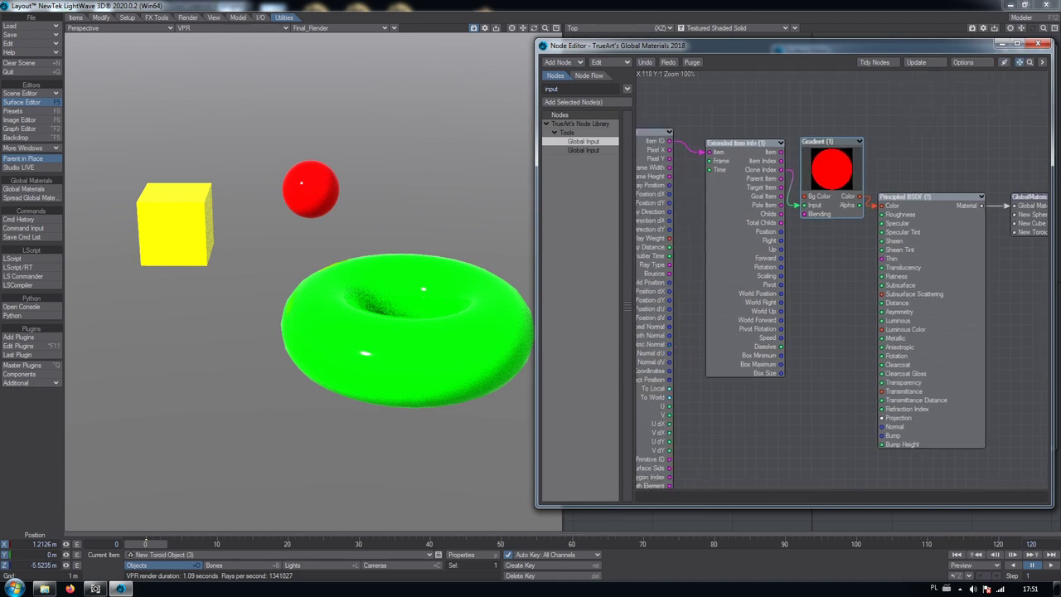
drag(724, 153, 696, 239)
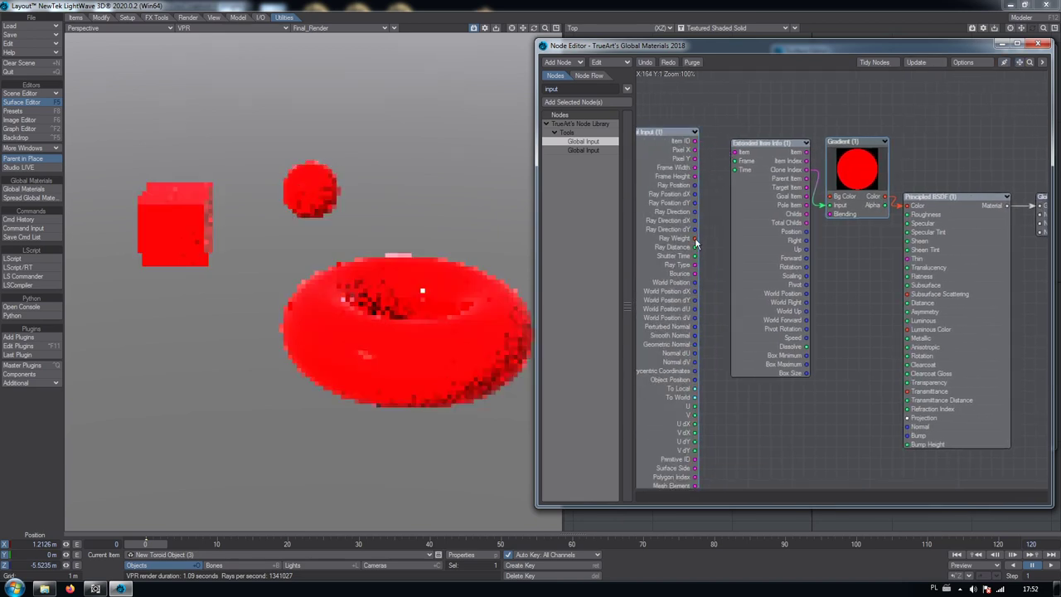
click(695, 133)
drag(672, 133, 734, 153)
click(722, 109)
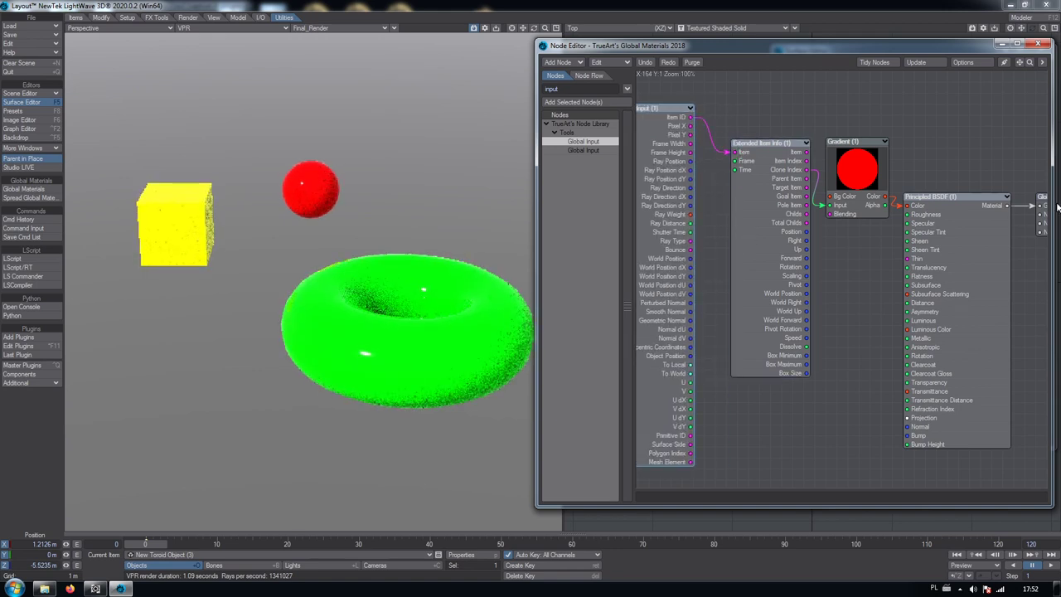
Try connecting the Principled BSDF Material to the separate Sphere, Cube and Toroid inputs instead of Global Material.
drag(1038, 207, 1015, 197)
drag(1017, 66, 912, 54)
drag(901, 194, 935, 220)
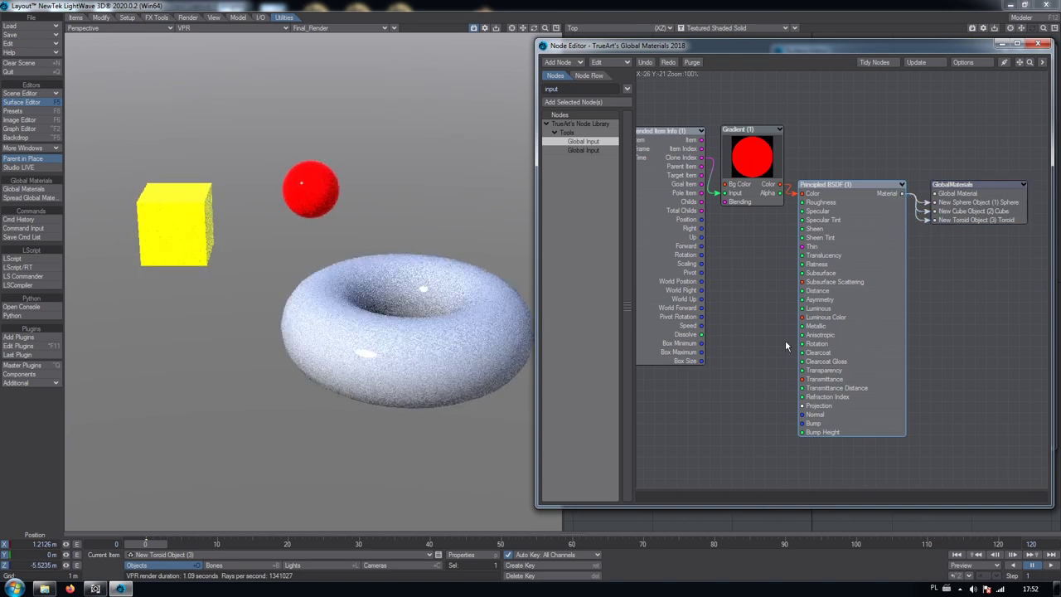
Remove the three per-object material links, reconnect the Principled BSDF Material to Global Material, and close the node graph.
click(927, 204)
click(928, 212)
click(927, 219)
drag(903, 194, 938, 195)
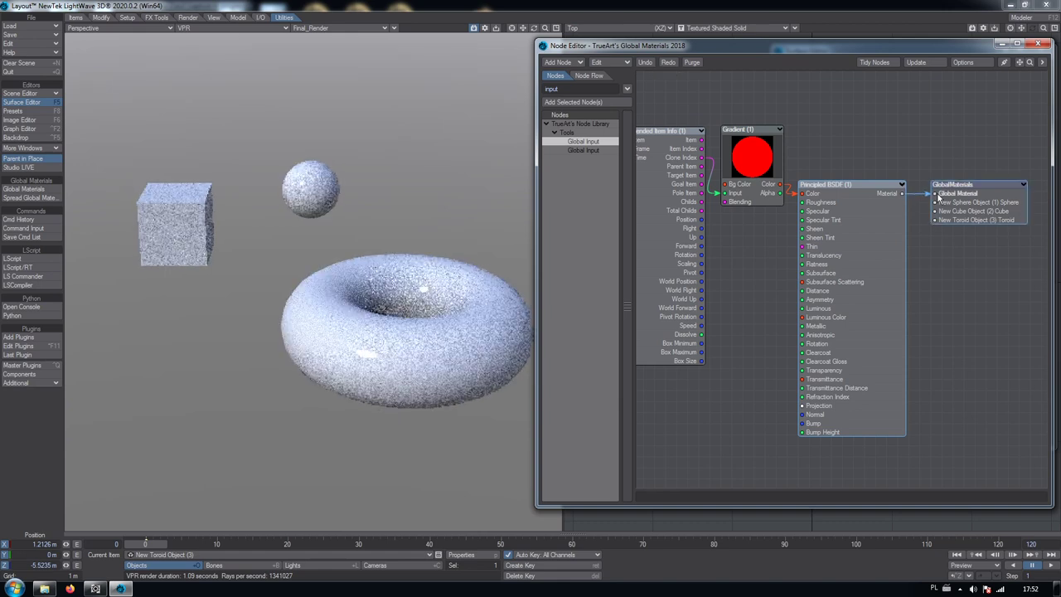
click(1046, 46)
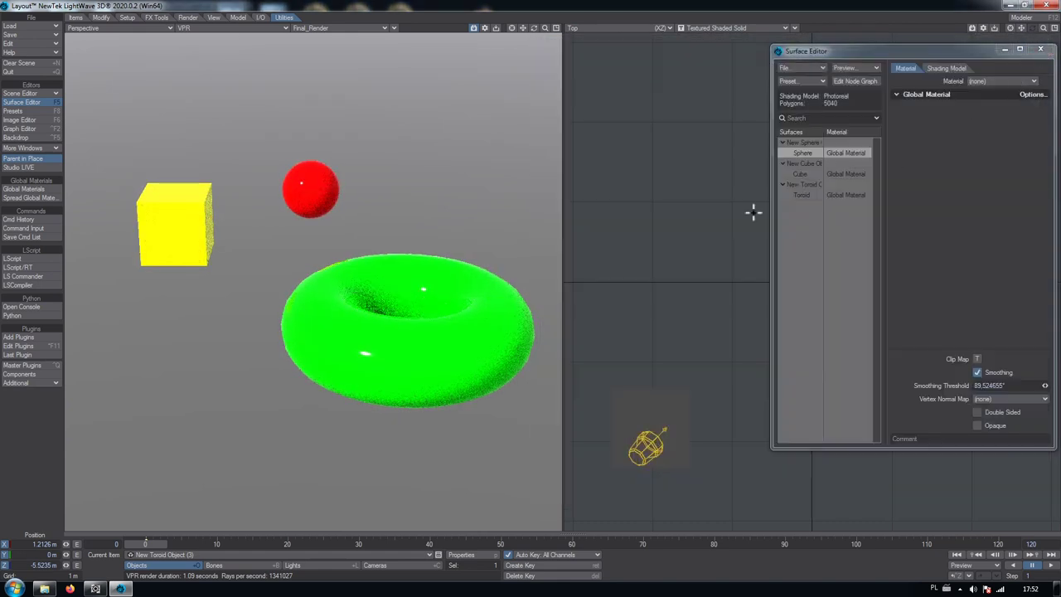